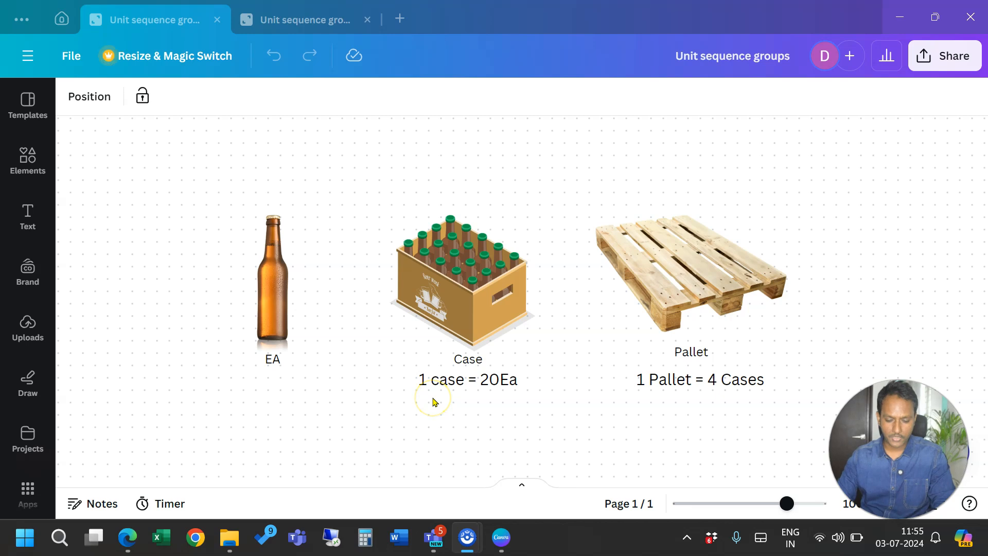
Step: Switch to Finance and Operations and open the Unit sequence groups page in the Warehouse management module
mouse_move(134, 535)
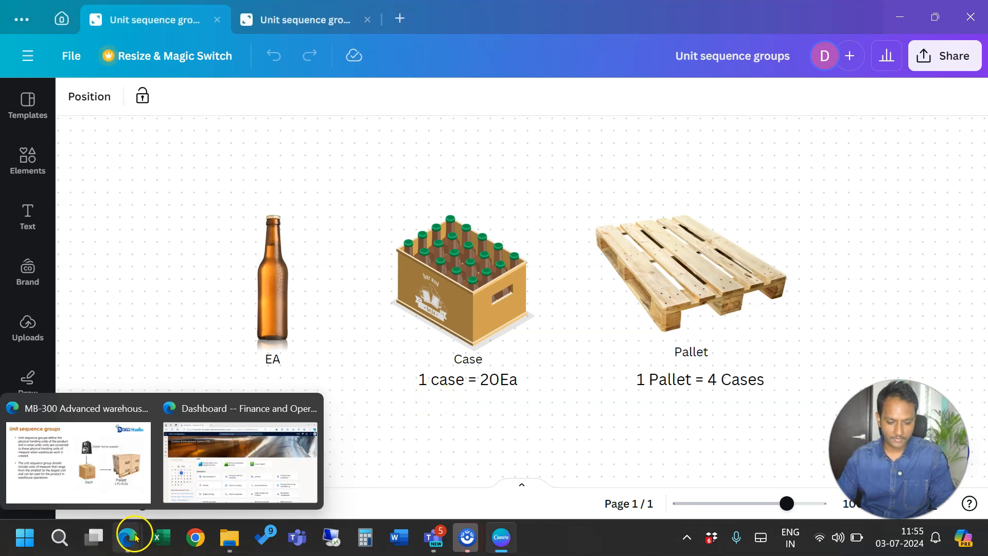
left_click(103, 456)
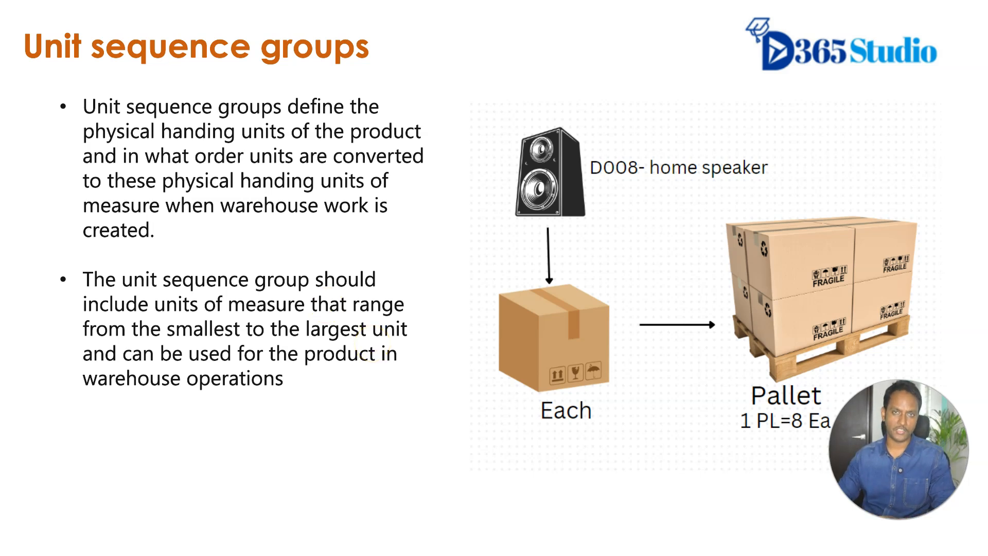
key("alt+Tab")
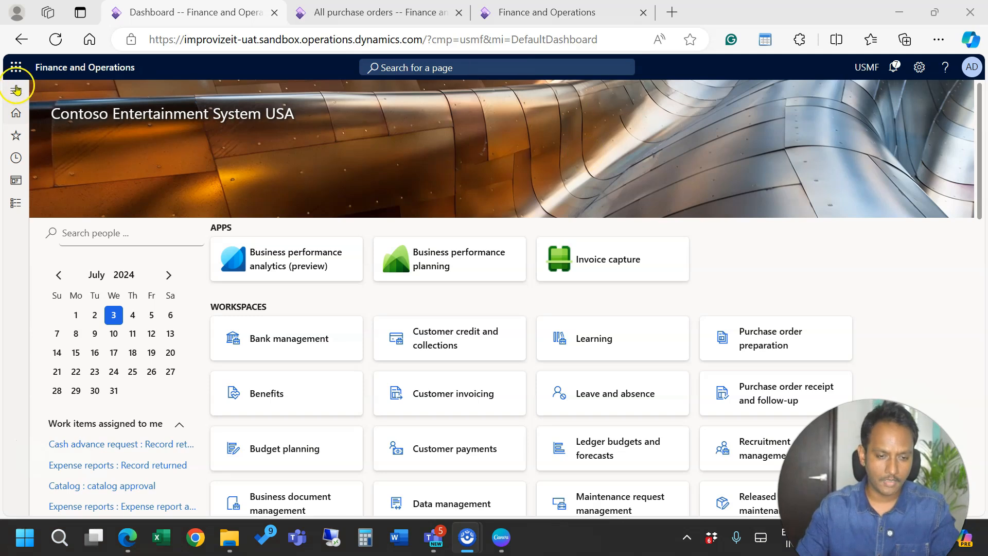
left_click(15, 89)
left_click(81, 255)
left_click_drag(145, 248, 135, 516)
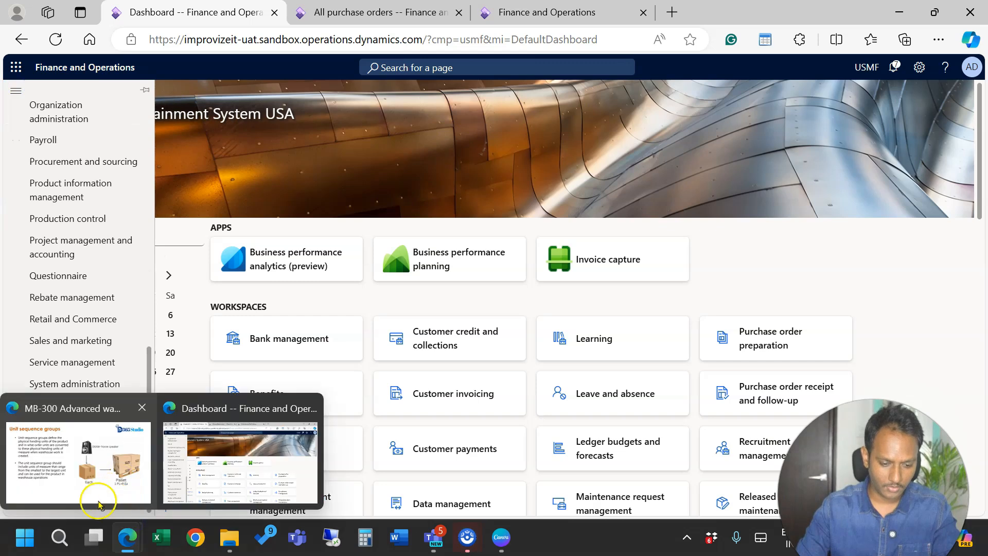
left_click(77, 504)
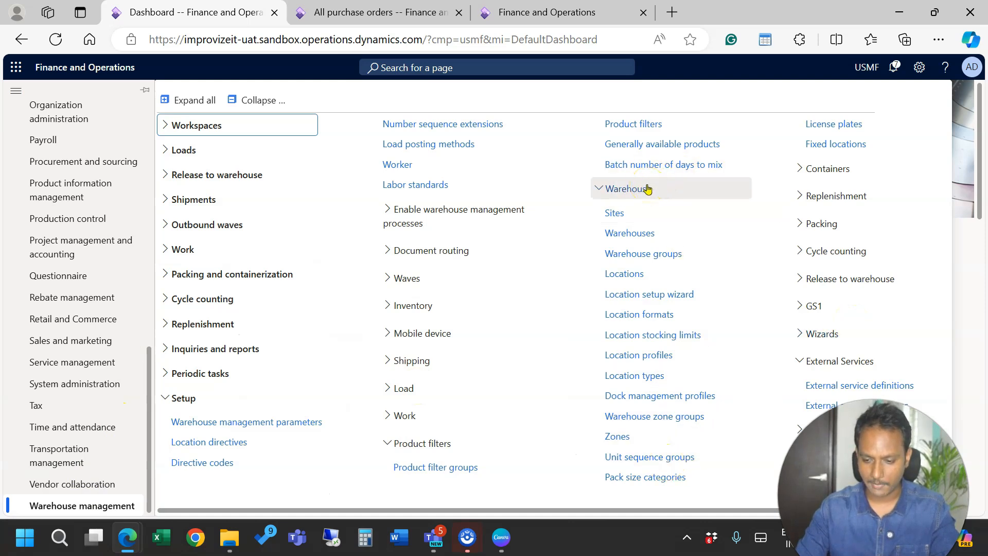
left_click(651, 456)
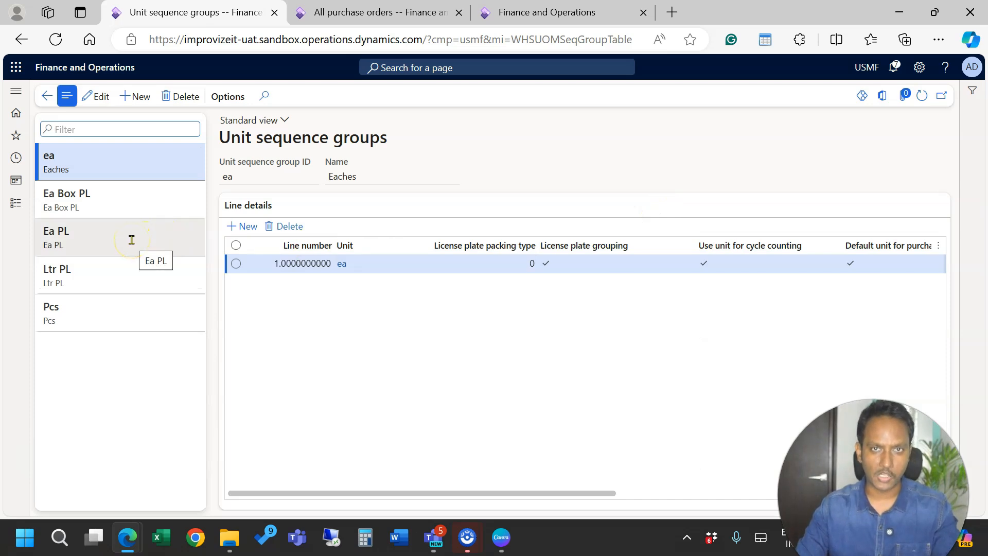
Step: Examine the ID and unit lines of the existing Ea PL unit sequence group
left_click(132, 240)
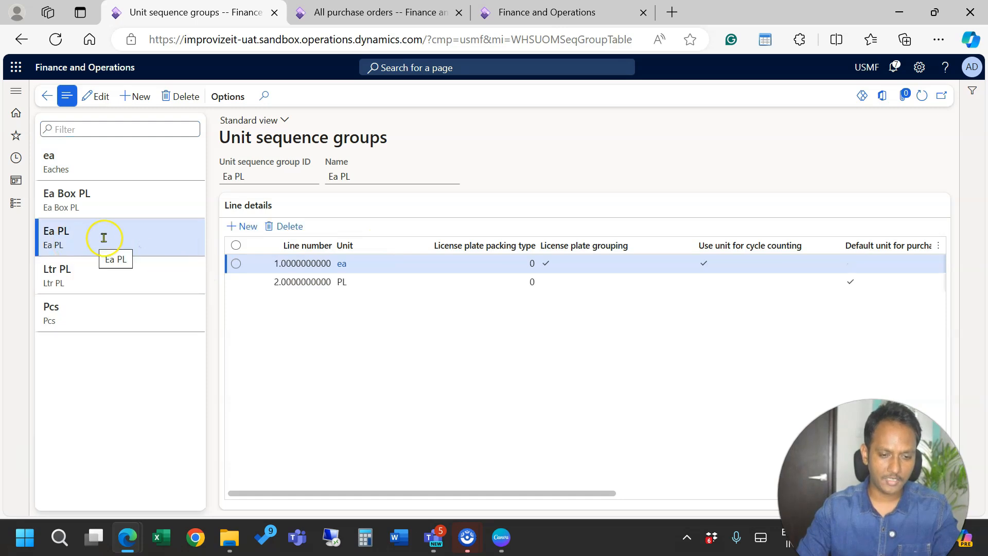
left_click(263, 175)
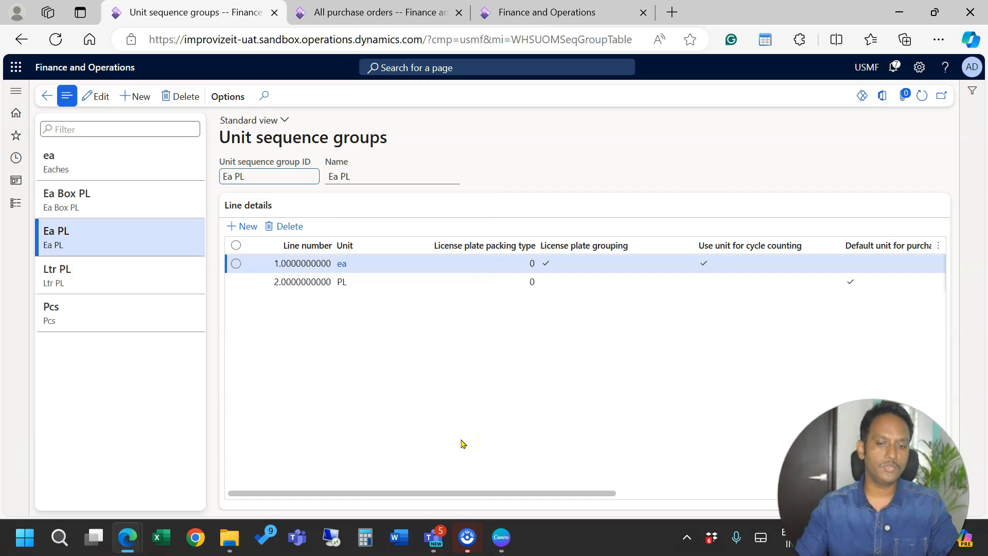
Step: Create a new unit sequence group with the ID "Ea Ca Pl"
left_click(138, 96)
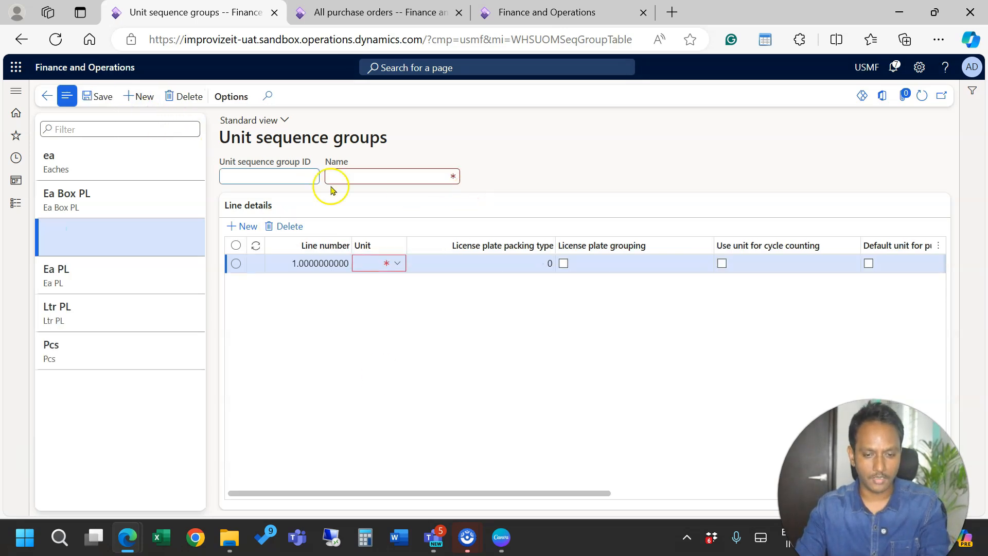
left_click(283, 175)
type("Ea C")
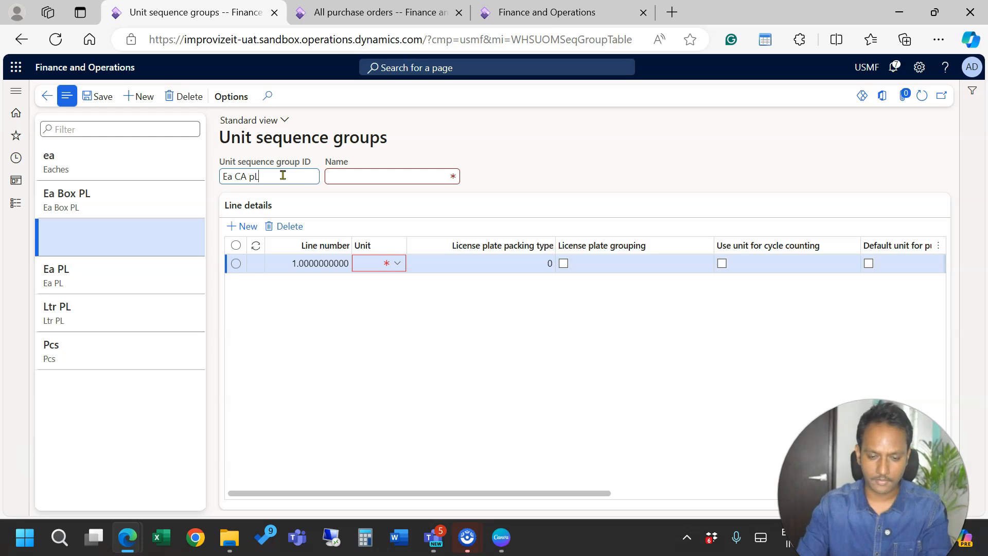
type("A Pl")
key("shift")
key("shift")
key("shift")
key("shift")
key("shift")
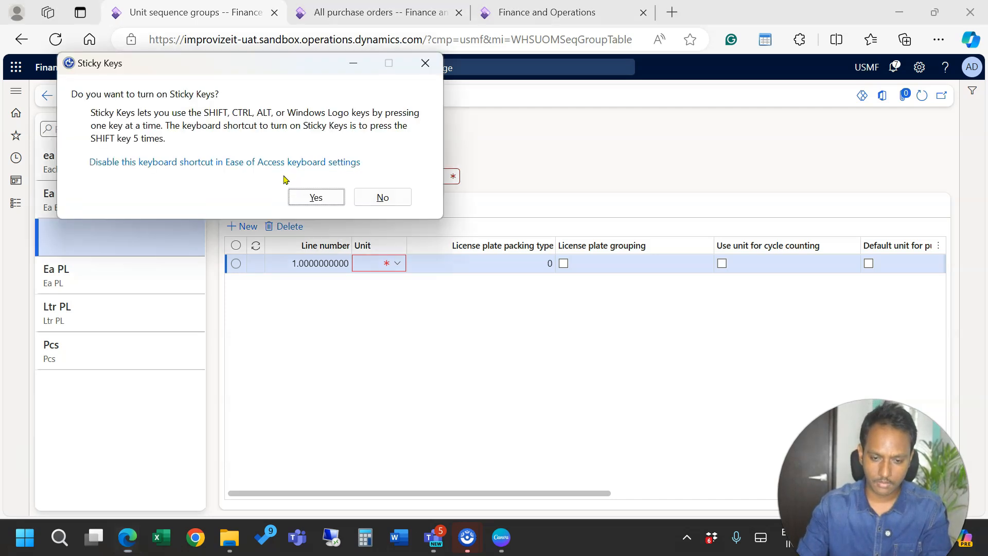
left_click(426, 64)
left_click(247, 175)
type("a Ca Pl")
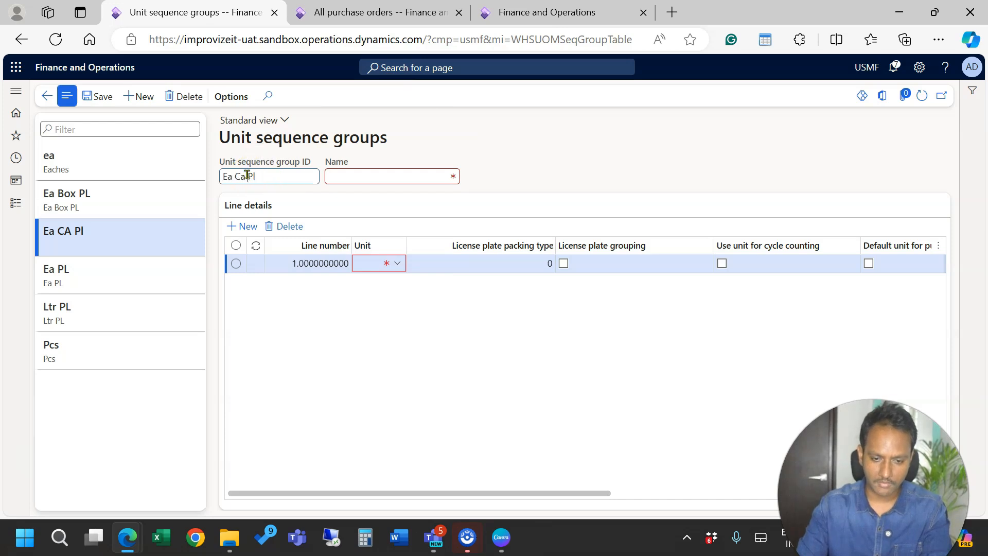
Step: Copy the new group's ID into its name so the name reads "Ea Ca Pl"
left_click_drag(272, 172, 120, 180)
key("ctrl+c")
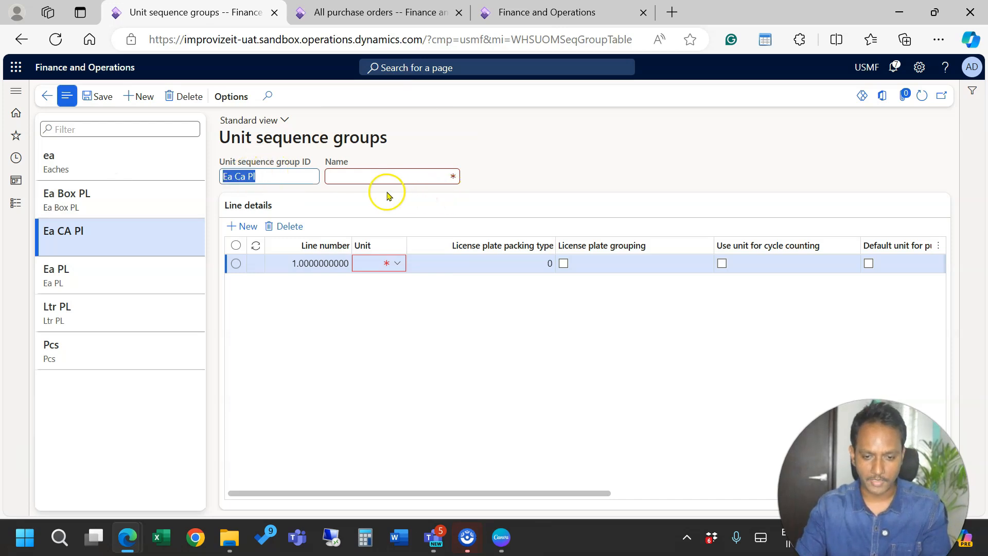
left_click(360, 177)
key("ctrl+v")
Step: Set the unit of the group's first line to ea
left_click(367, 263)
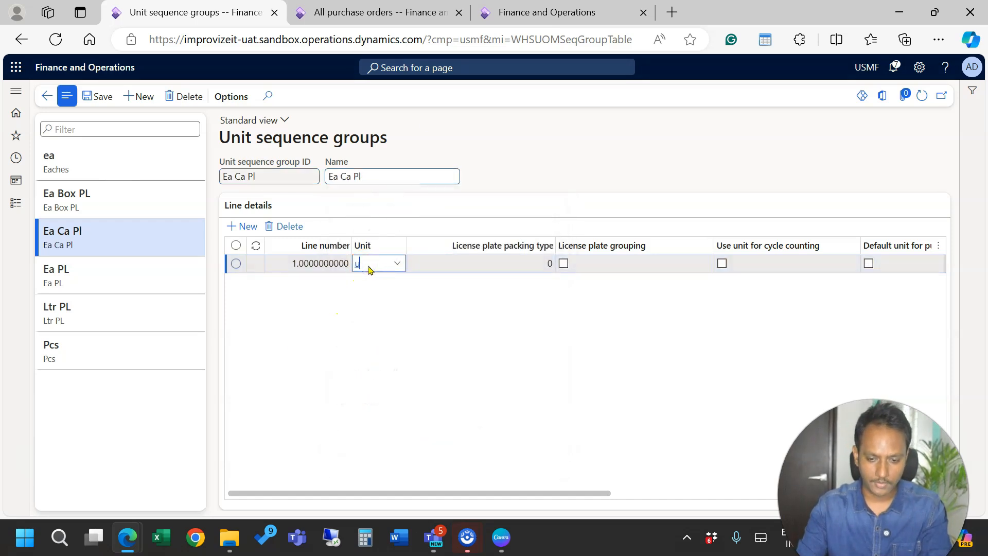
type("ea")
key("Tab")
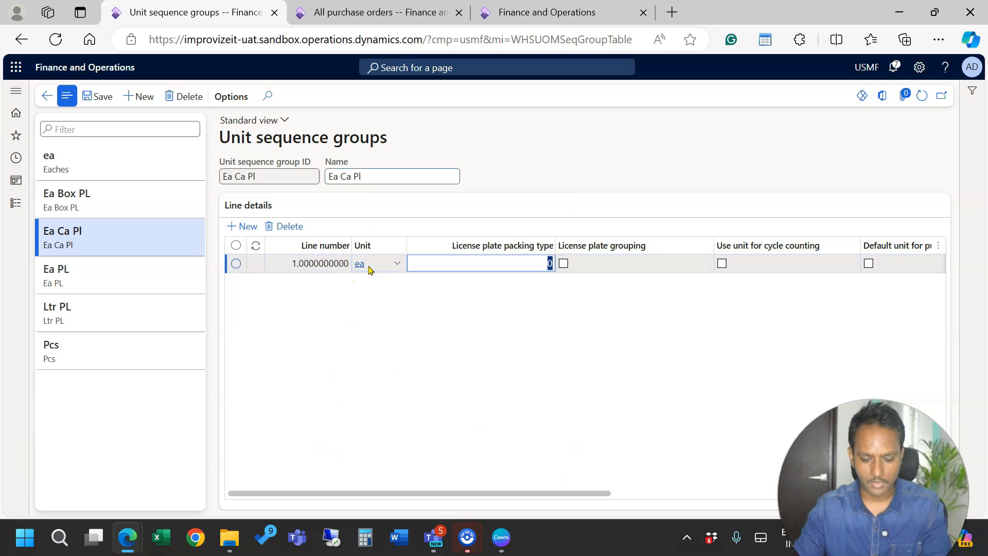
Step: Add a second line to the Ea Ca Pl group and search the available units for a case unit
left_click(235, 230)
left_click(371, 263)
type("Cas")
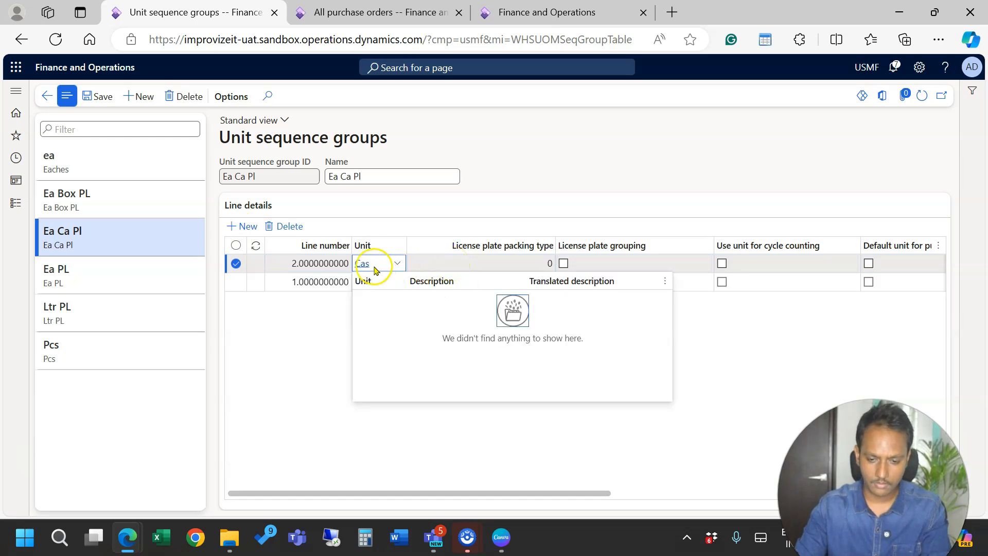
key("BackSpace")
key("BackSpace")
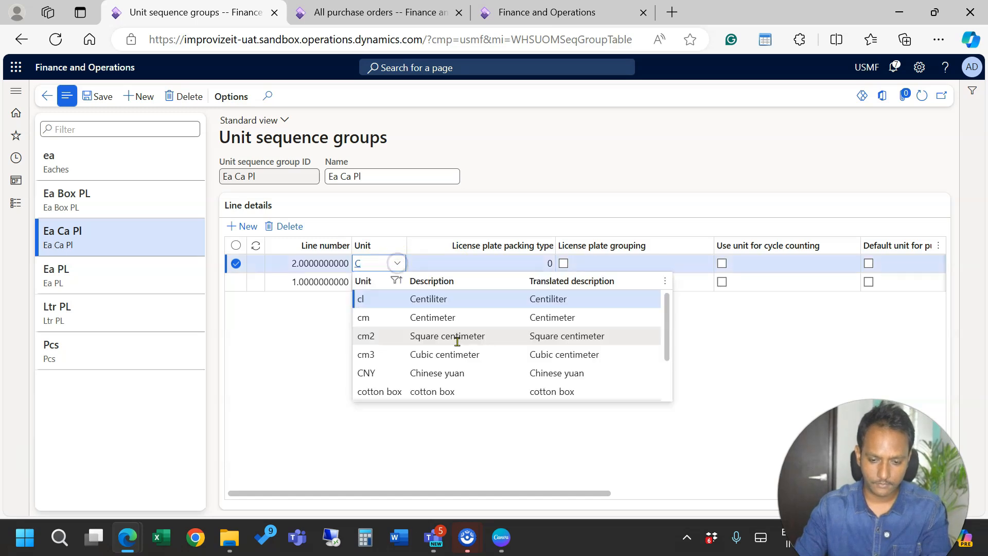
mouse_move(667, 304)
left_mouse_down()
mouse_move(666, 364)
mouse_move(669, 305)
left_mouse_up()
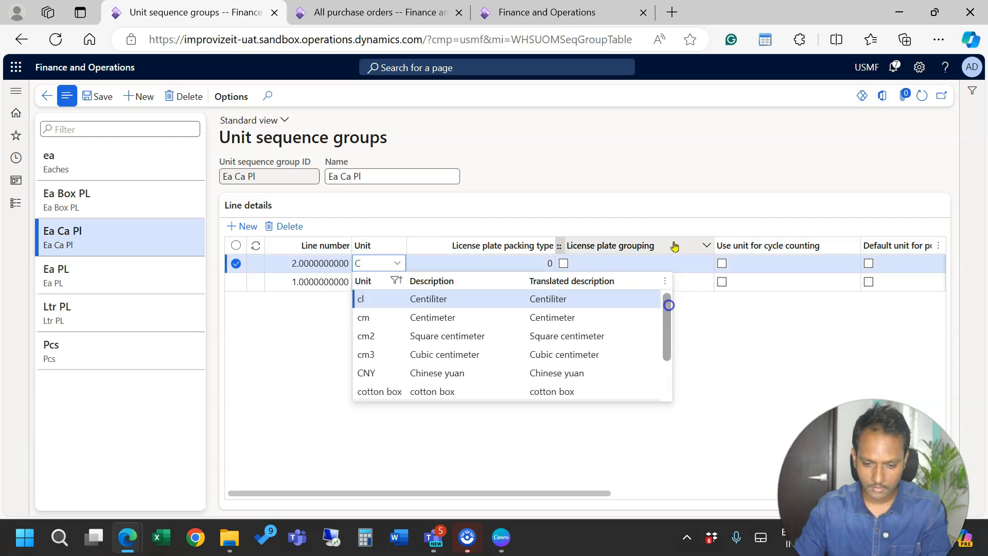
Step: Open the Units page from the line's unit, create a unit Case with the description Case, save it and return to the group
right_click(396, 264)
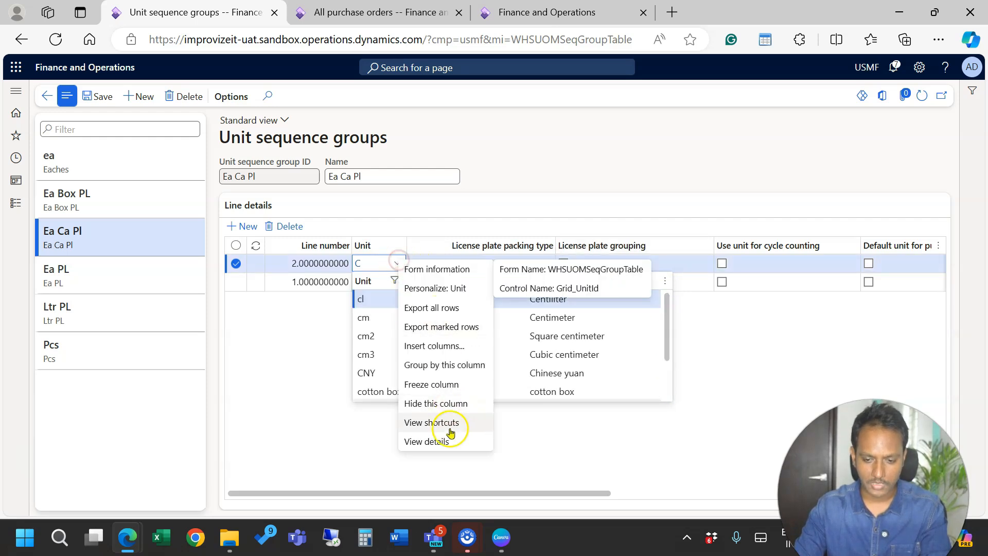
left_click(440, 440)
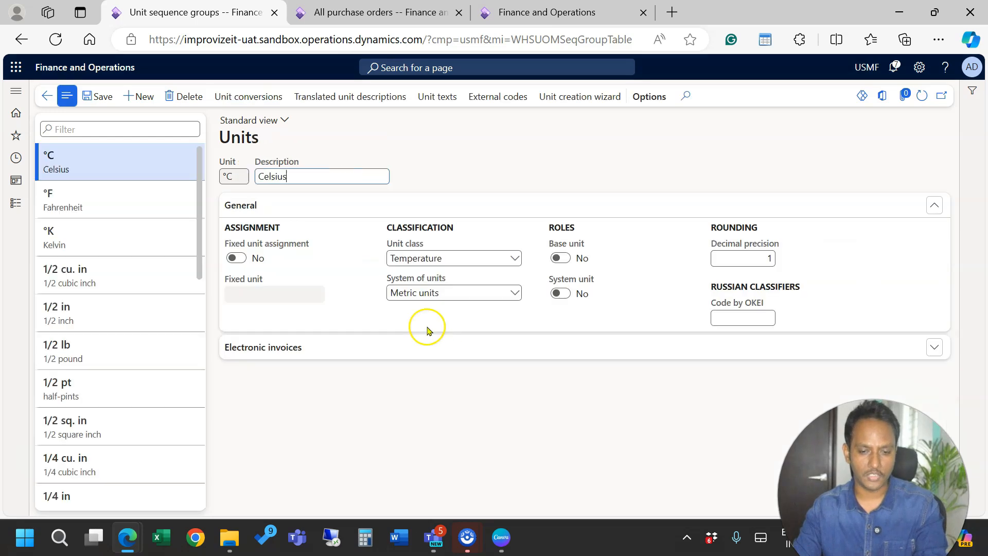
left_click(136, 97)
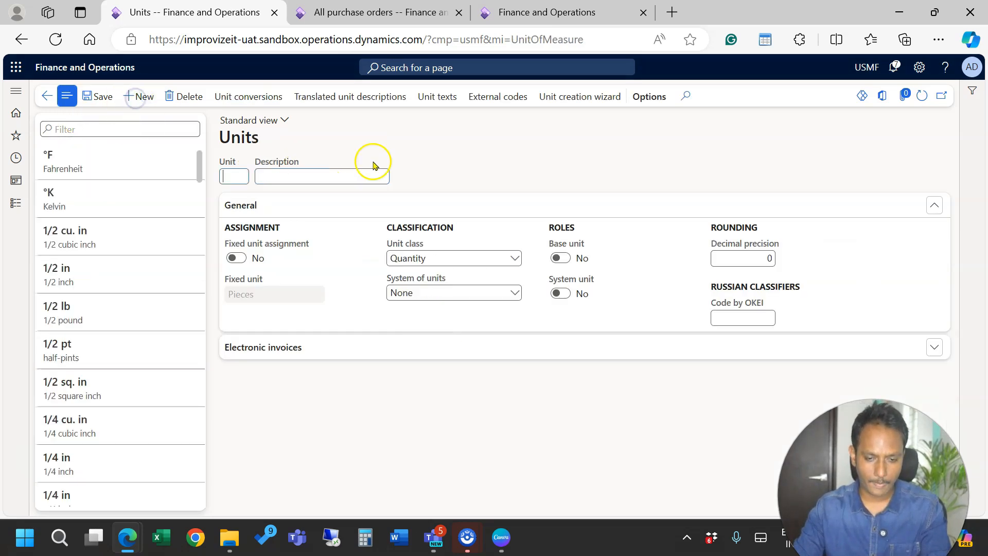
type("Case")
key("Tab")
type("Case")
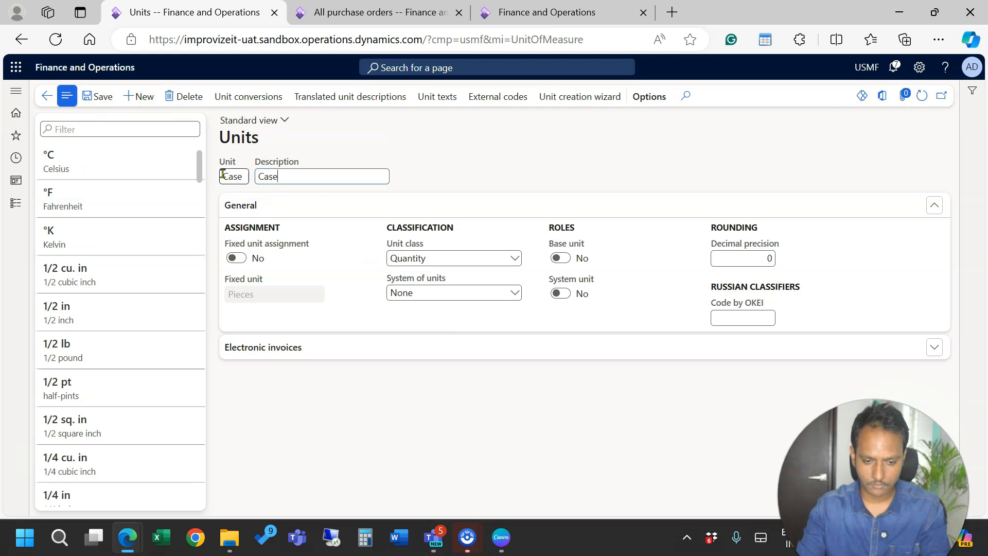
key("ctrl+s")
key("Escape")
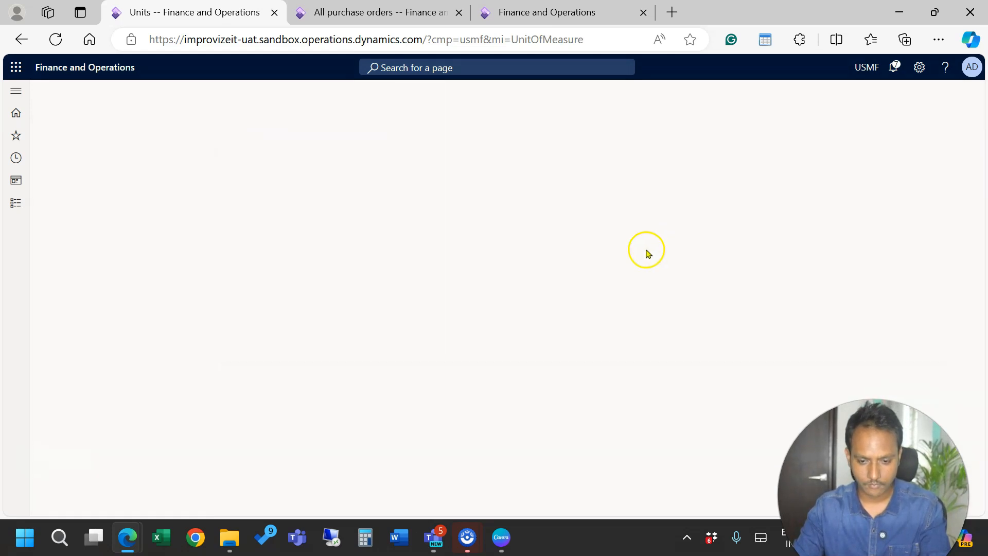
Step: Set the second line's unit to Case and add a third line with the unit PL
type("ase")
key("Tab")
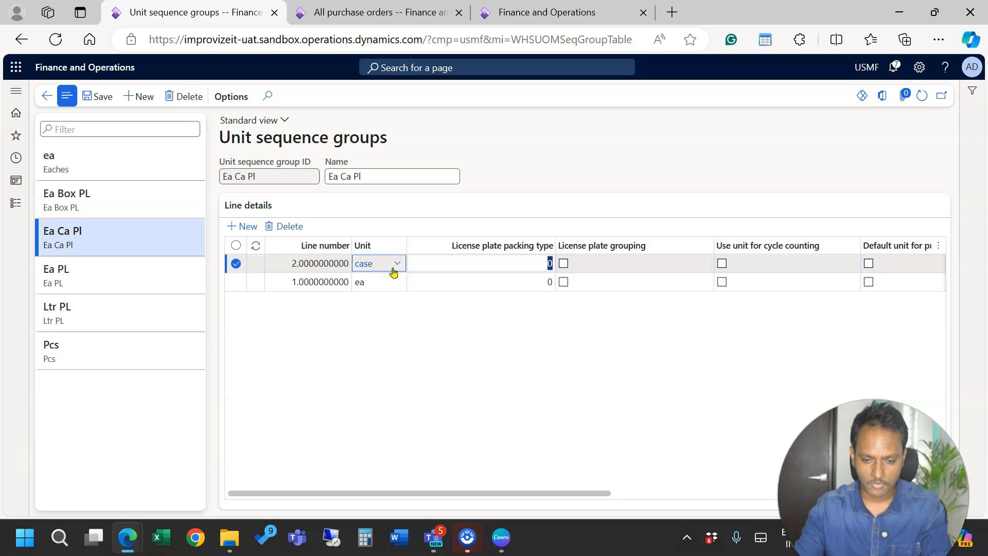
left_click(230, 225)
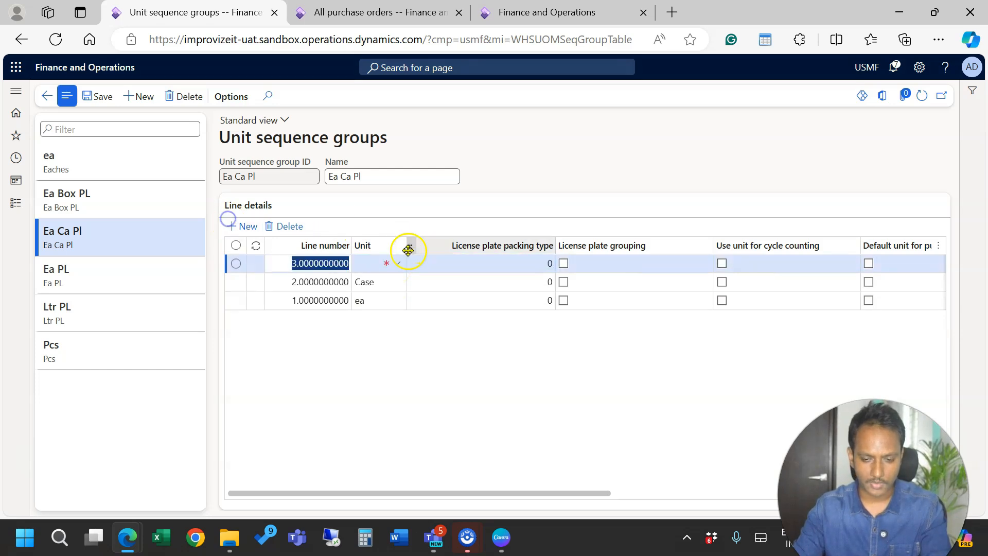
left_click(379, 263)
type("PL")
key("Tab")
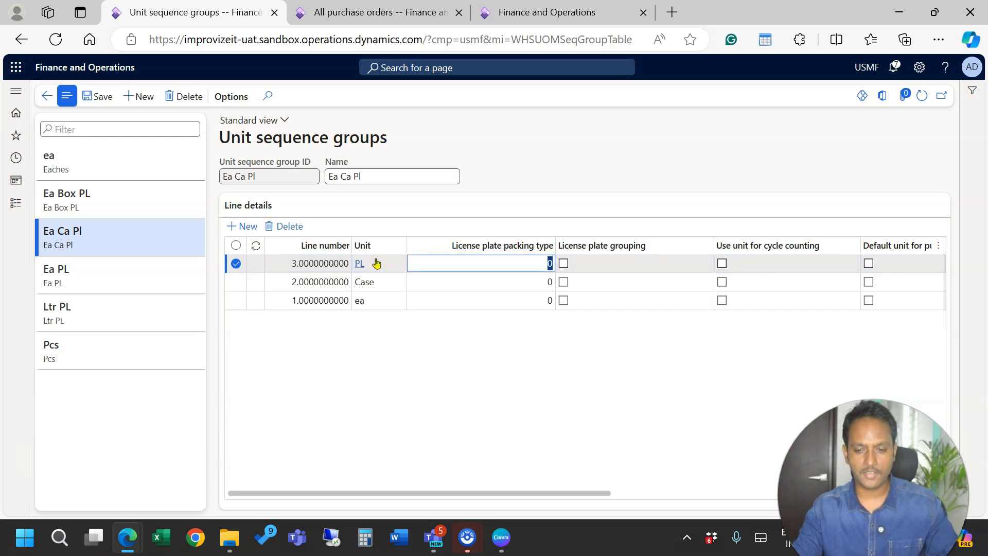
mouse_move(377, 263)
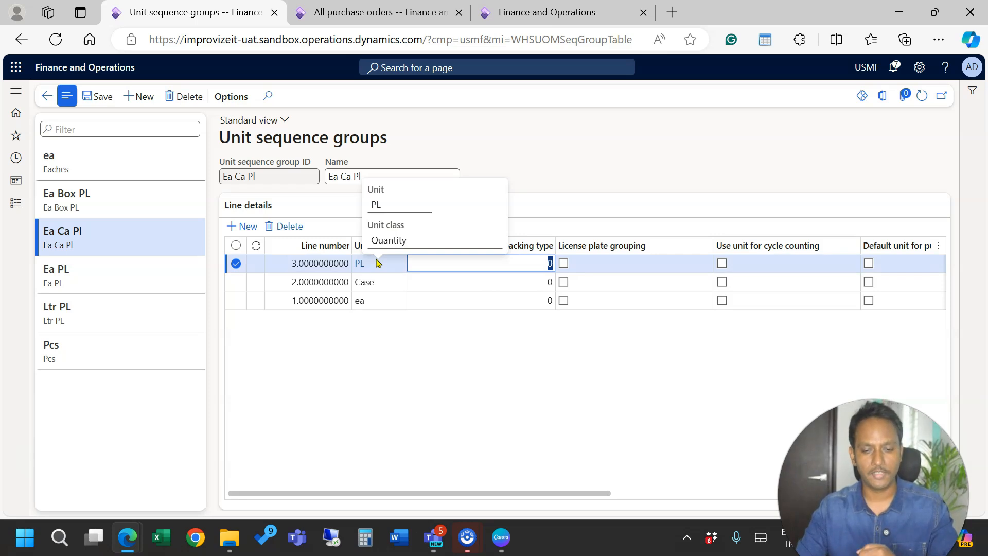
left_click(414, 417)
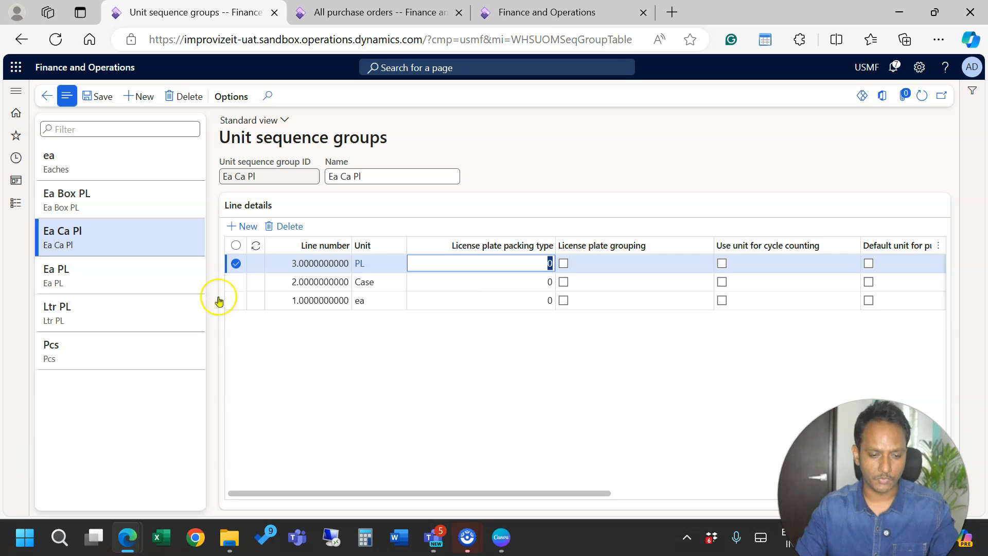
Step: Review the Ea Ca Pl group against the line settings of the Ea PL group
left_click(122, 235)
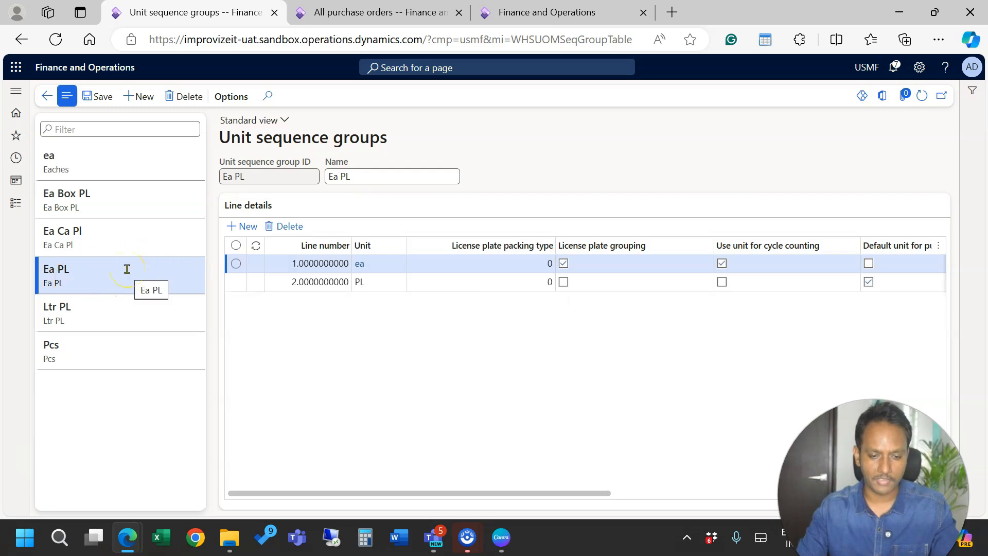
left_click(255, 246)
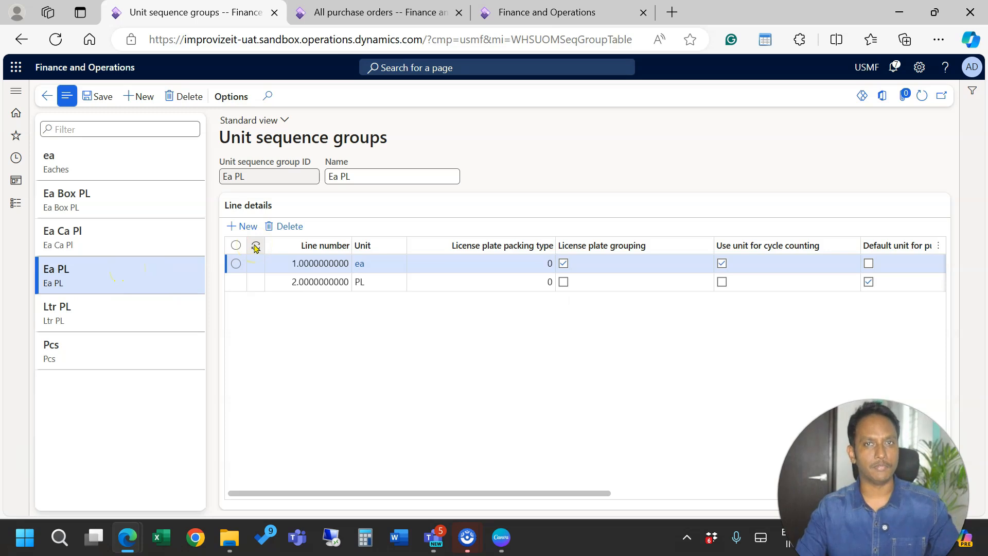
Step: Switch to the purchase orders browser tab and open Released products from Product information management
left_click(307, 21)
left_click(16, 90)
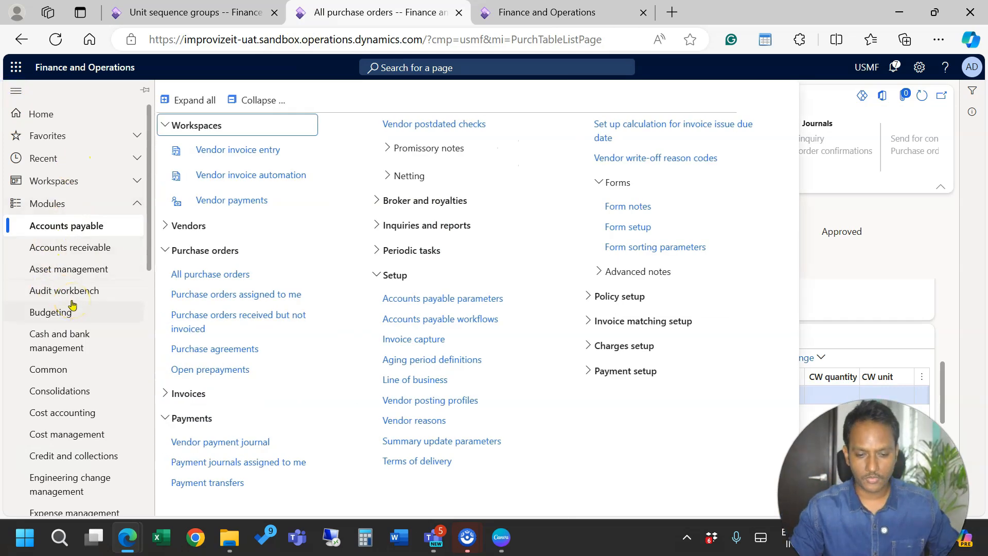
left_click(149, 263)
left_click_drag(148, 263, 148, 463)
left_click(73, 291)
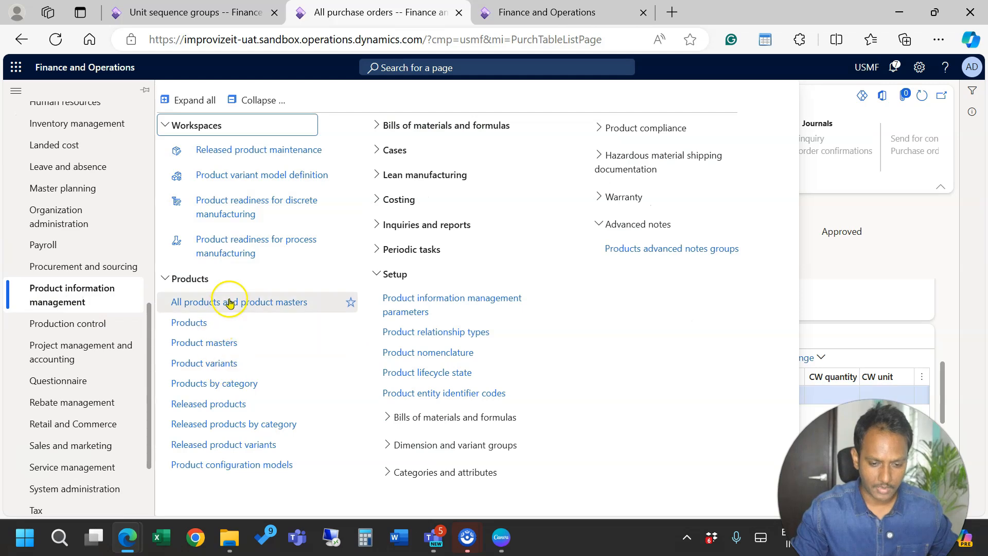
left_click(220, 402)
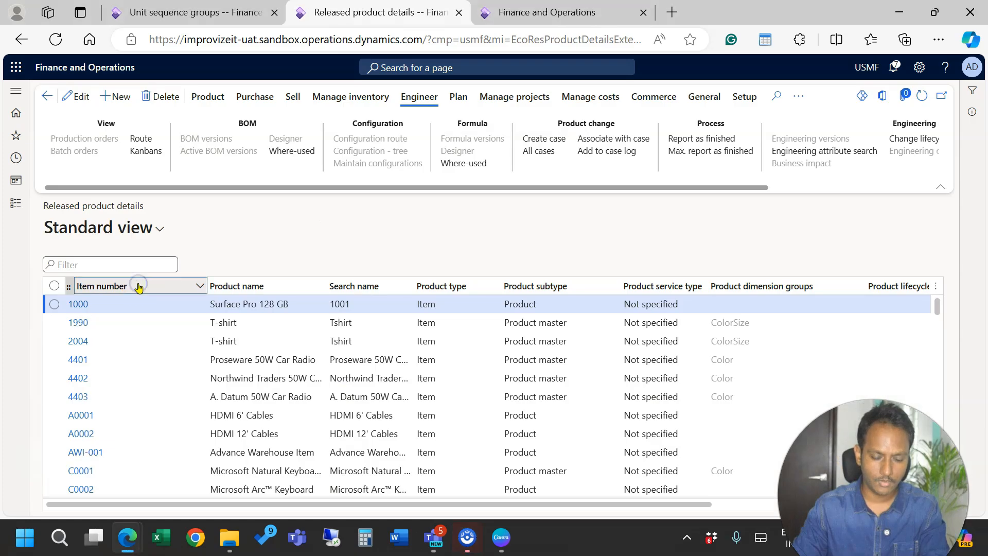
Step: Filter the released products by item numbers containing "d008"
left_click(136, 286)
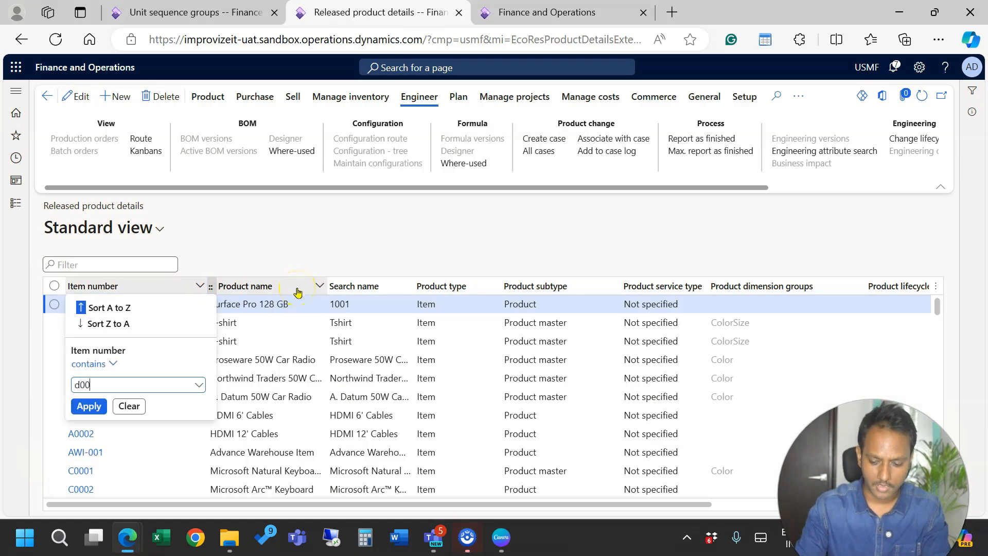
type("d008")
key("Return")
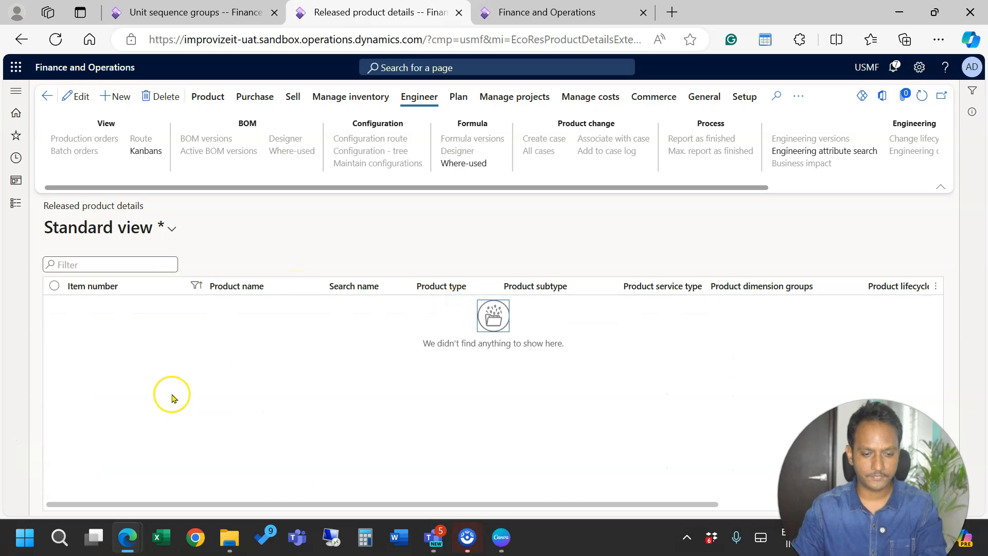
Step: Filter the released products by item numbers containing d0008 and open the matching Licensed High End Speaker record
left_click(128, 288)
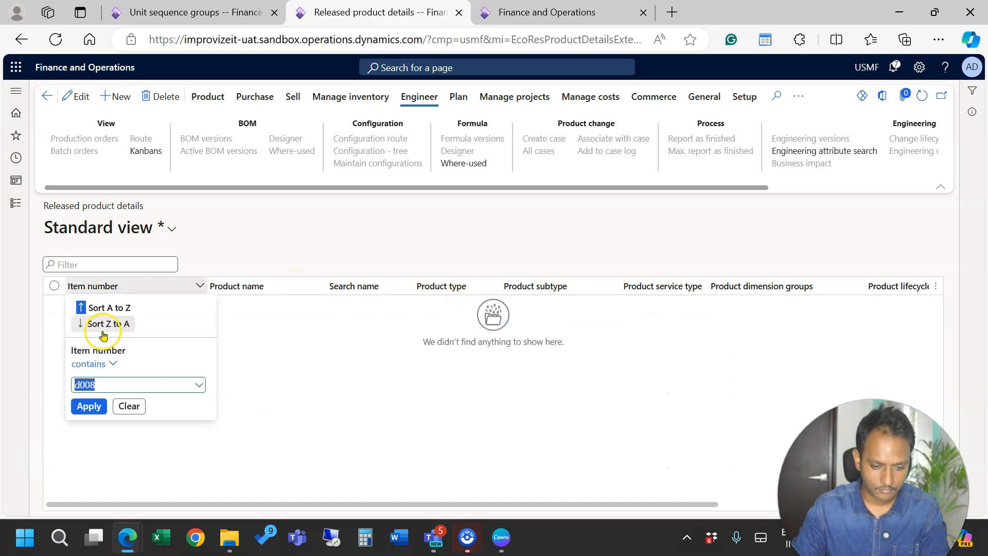
type("d0008")
key("Return")
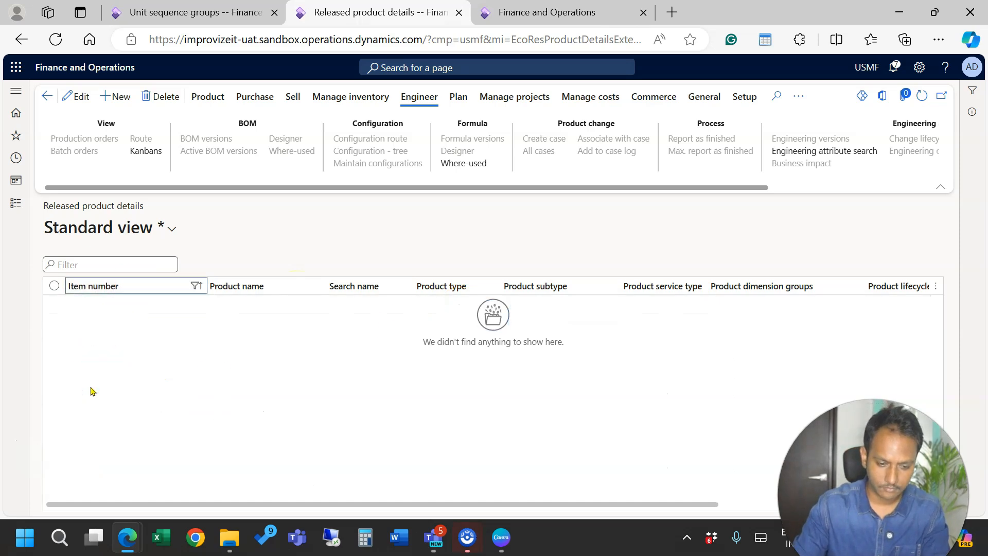
left_click(83, 305)
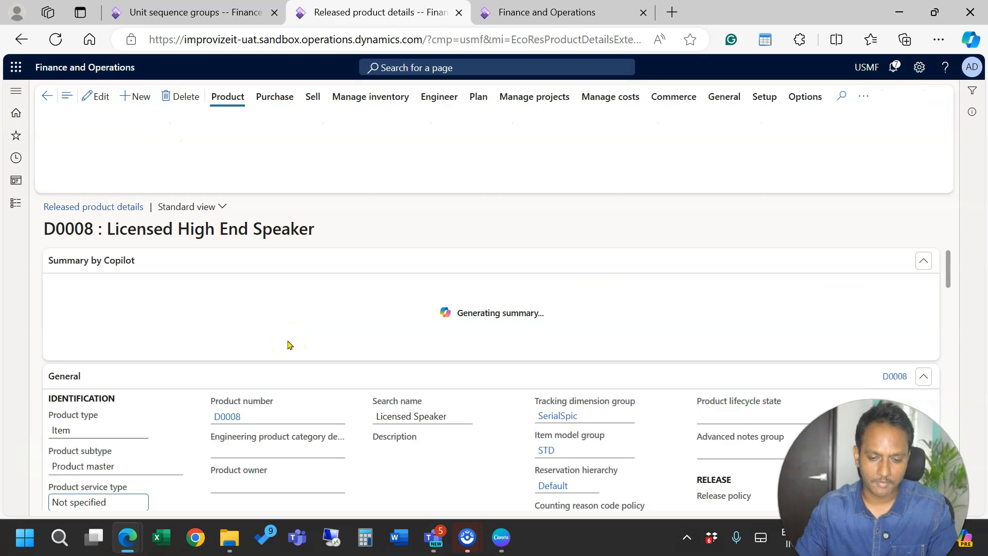
Step: Make the product record editable and examine its unit sequence group ID among the Warehouse settings
left_click_drag(950, 264, 925, 363)
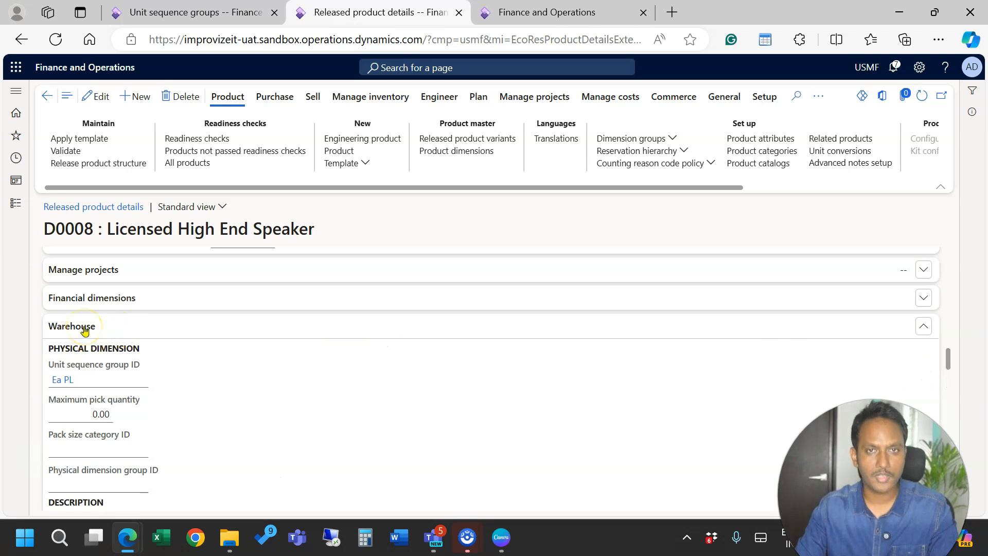
left_click(140, 378)
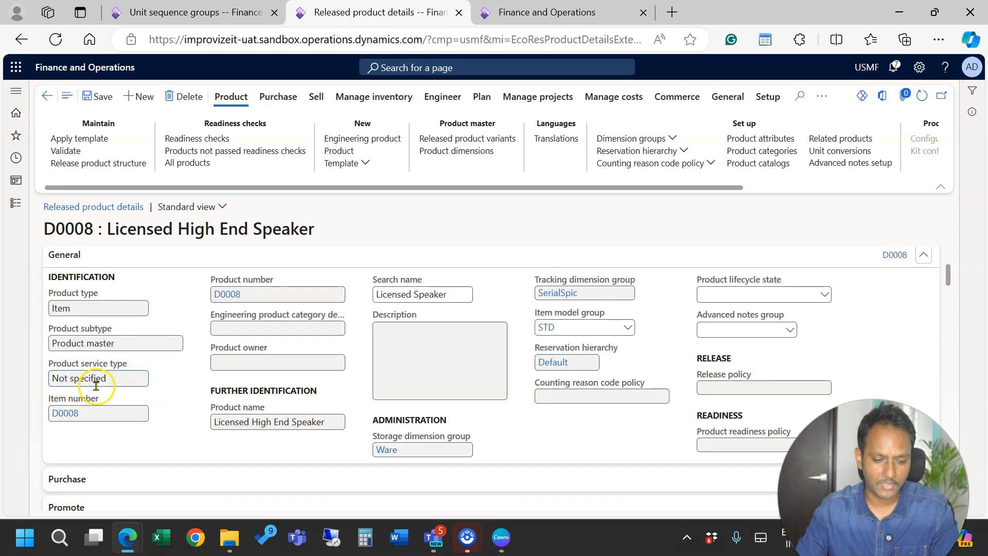
left_click_drag(948, 277, 952, 365)
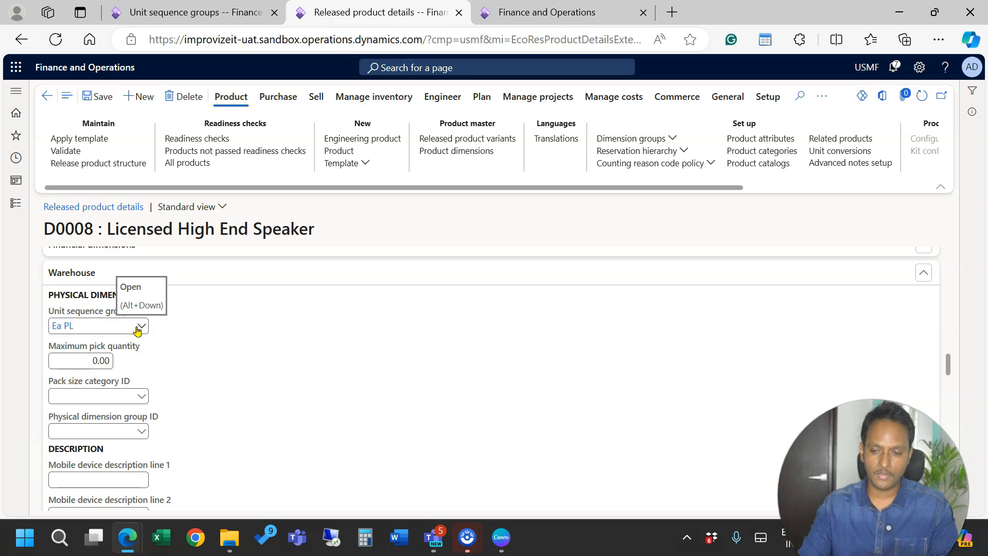
Step: Review the product's intra-class unit conversions, return to the product details and save the record
left_click(838, 150)
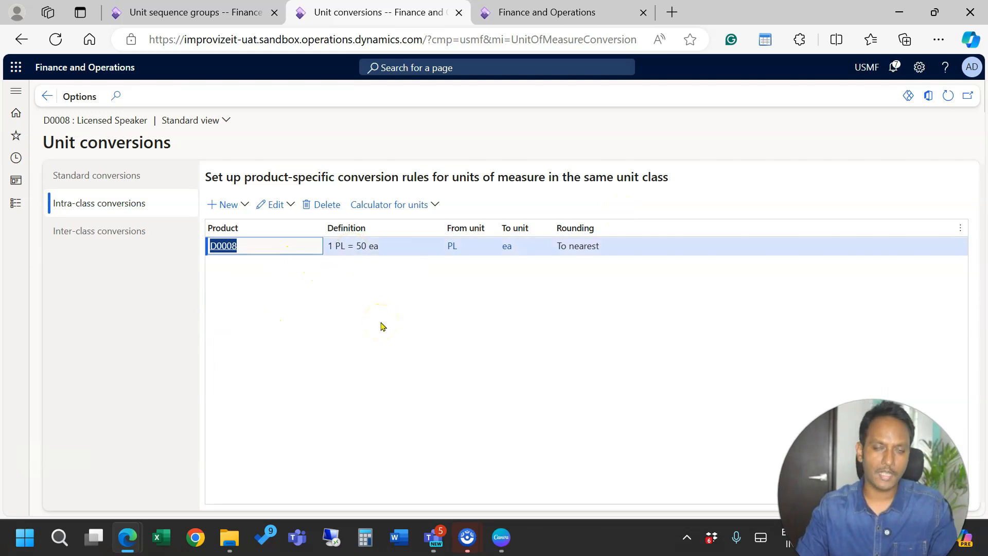
left_click(46, 96)
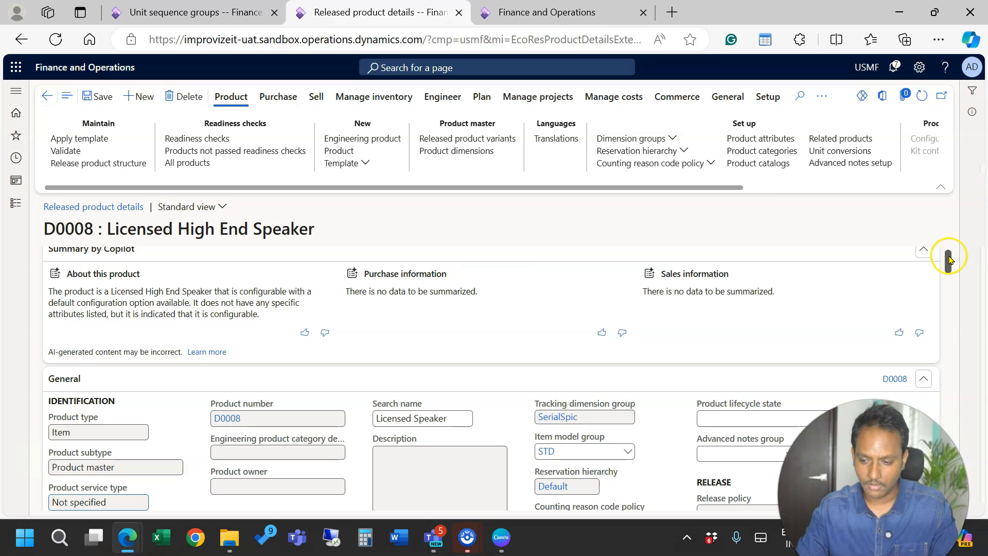
left_click_drag(948, 260, 948, 308)
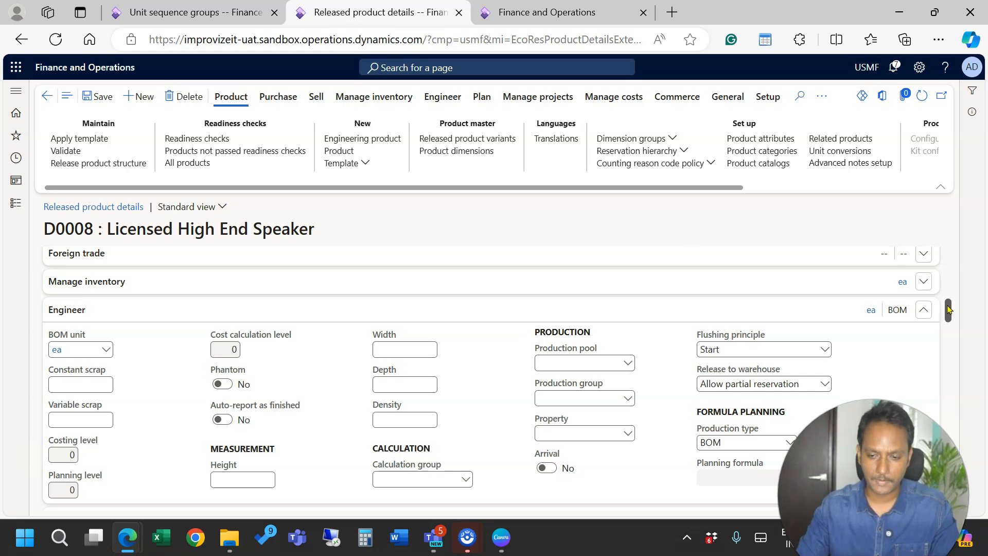
left_click(98, 97)
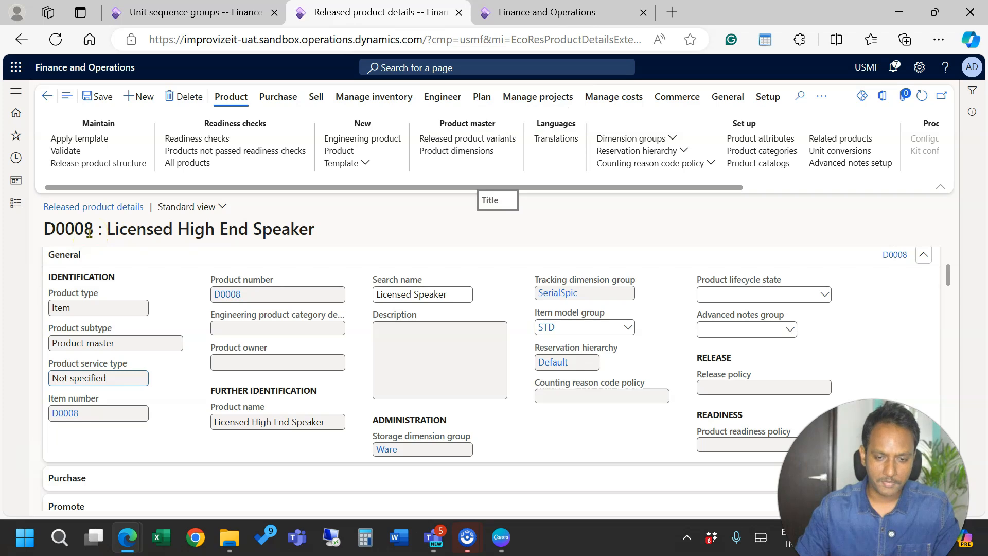
Step: Open the All purchase orders list from the Accounts payable module
left_click(599, 8)
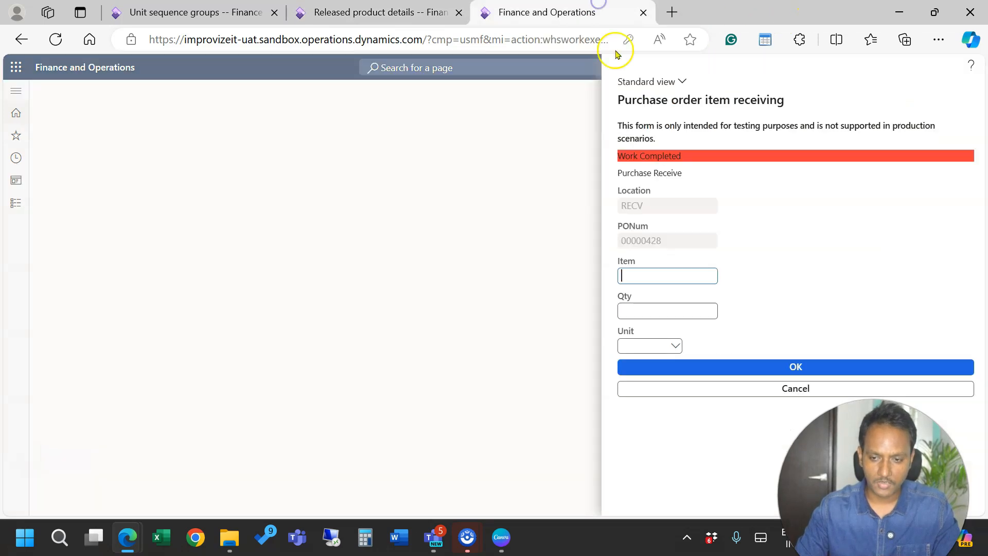
left_click(301, 11)
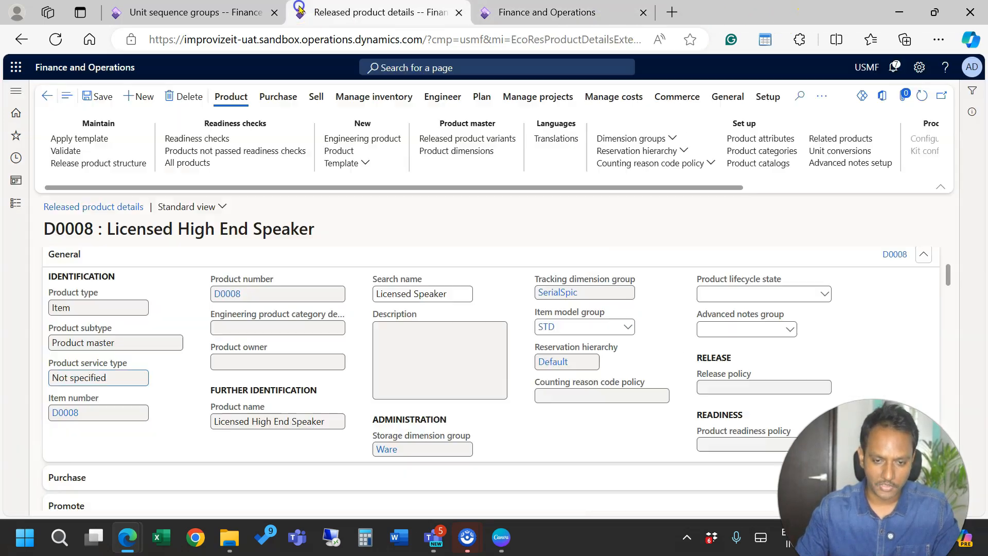
left_click(9, 86)
left_click(70, 226)
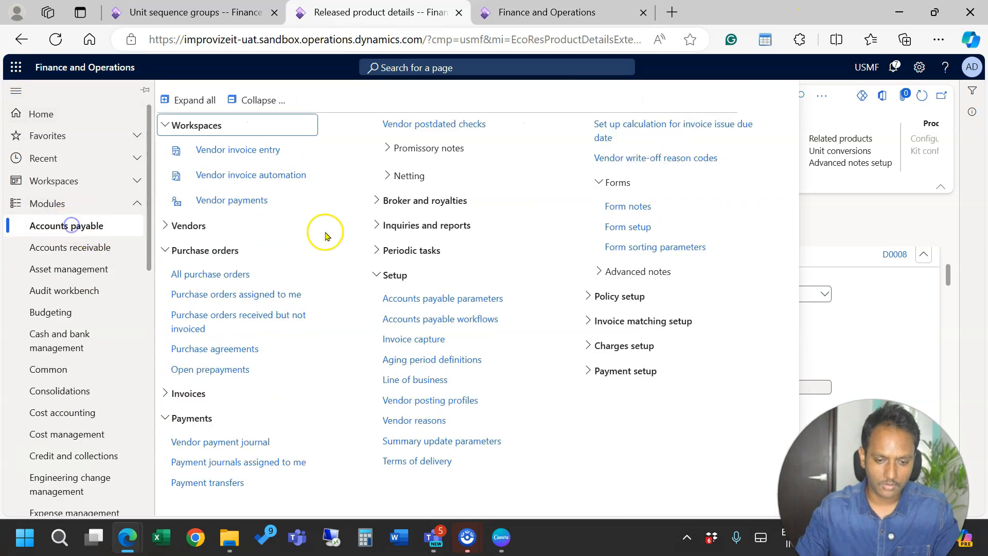
left_click(220, 271)
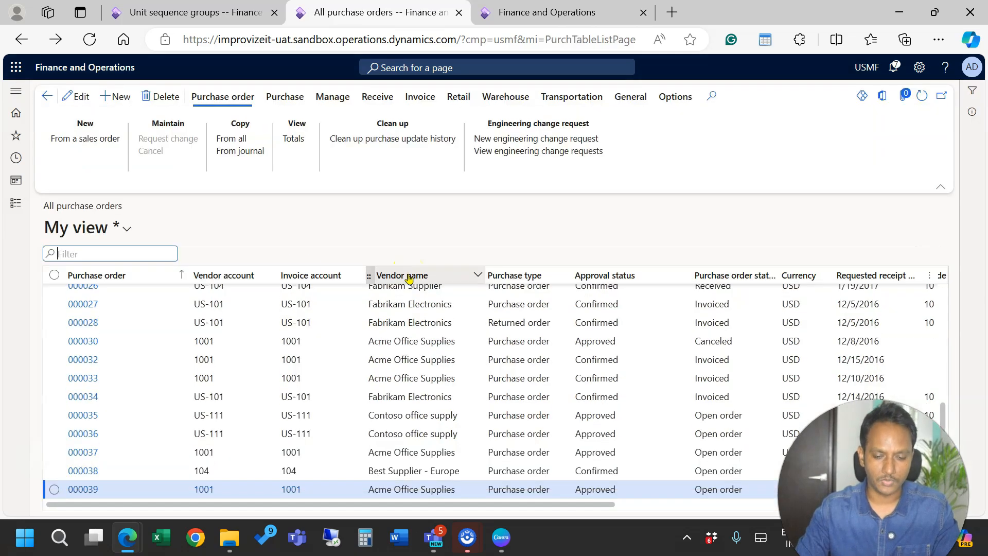
Step: Try to filter the purchase orders by a number range with the matches operator, and clear that filter
left_click(130, 275)
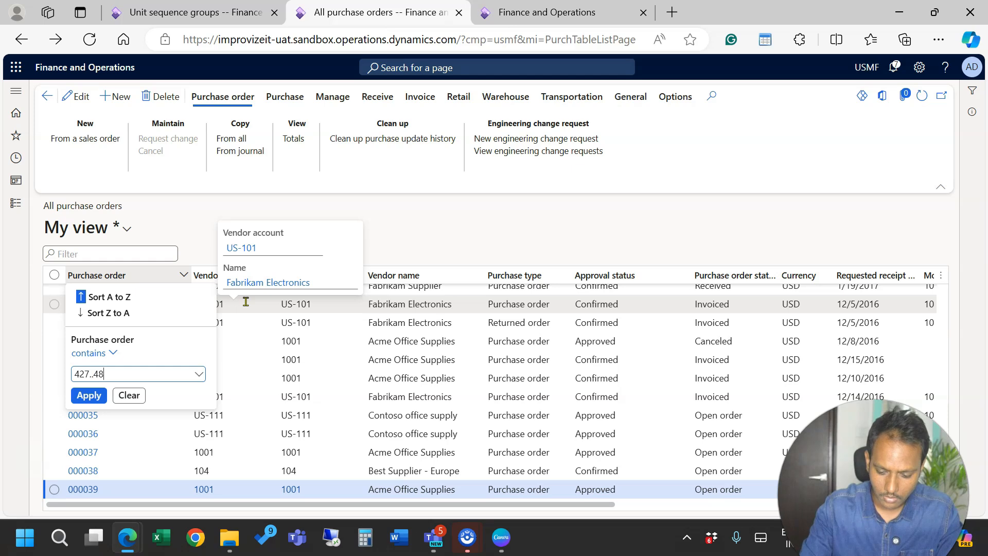
key("Left")
key("Left")
key("Left")
key("Left")
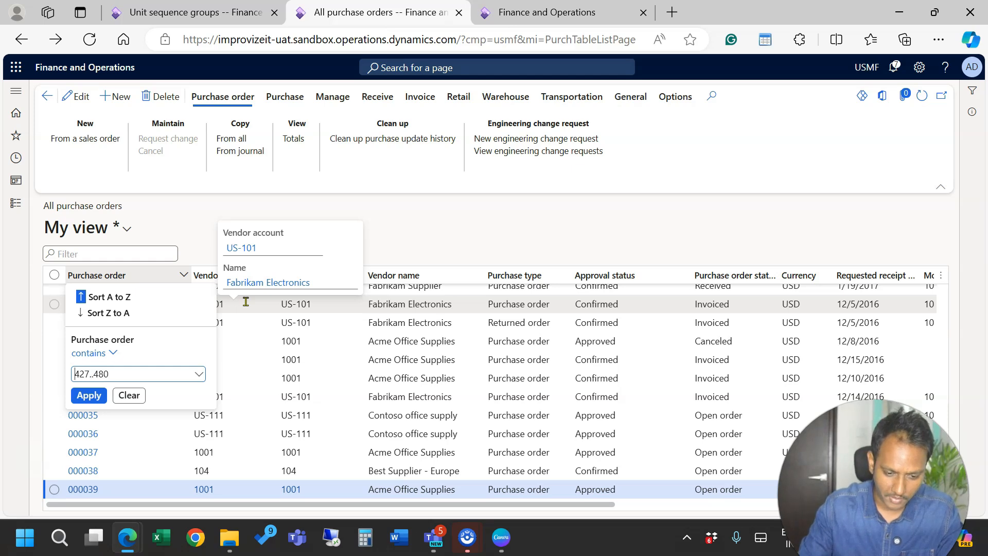
left_click(122, 369)
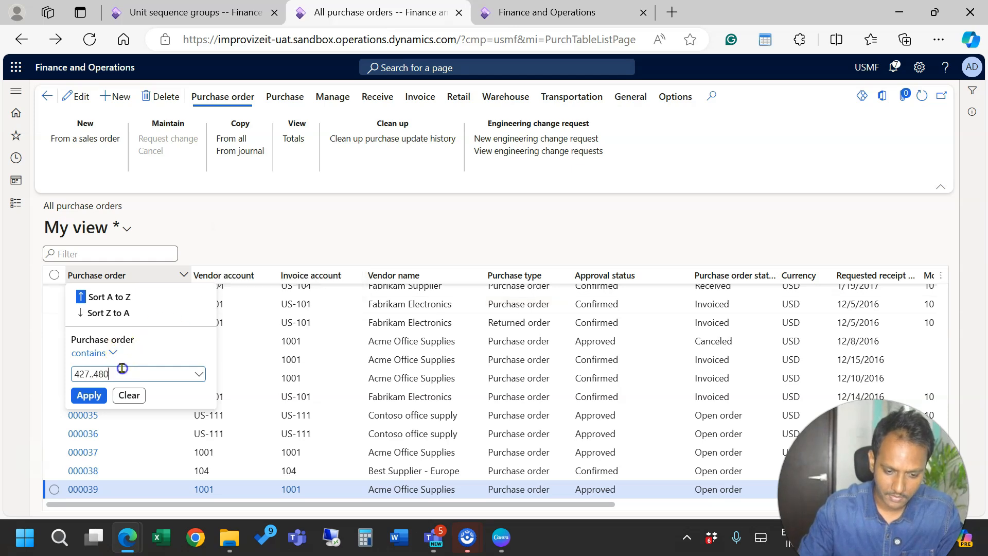
left_click(113, 353)
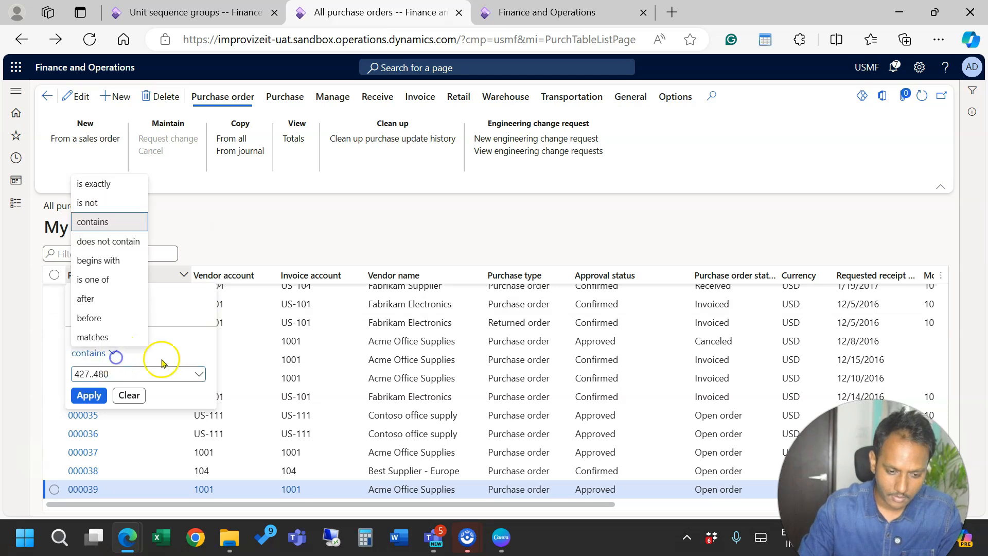
left_click(98, 336)
left_click(89, 395)
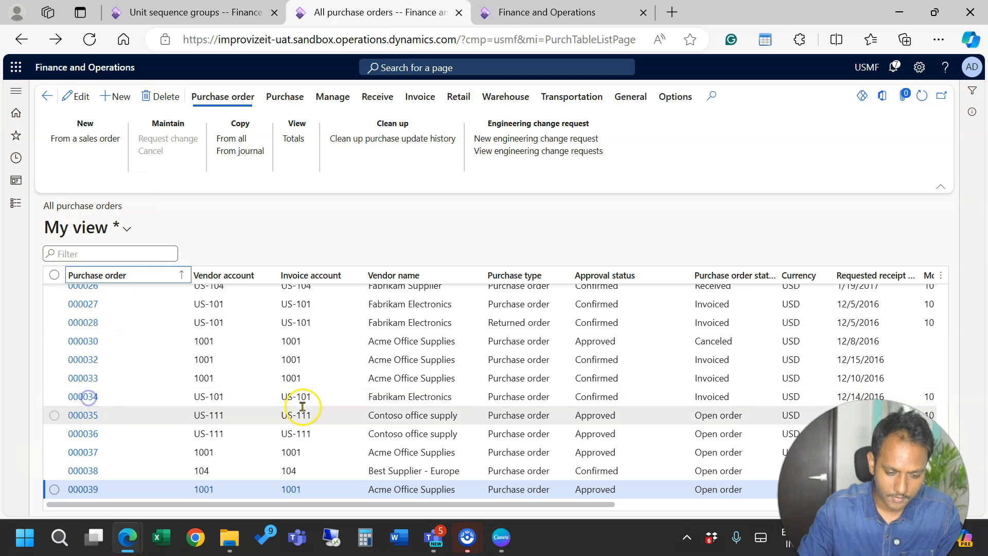
left_click(154, 270)
left_click(129, 415)
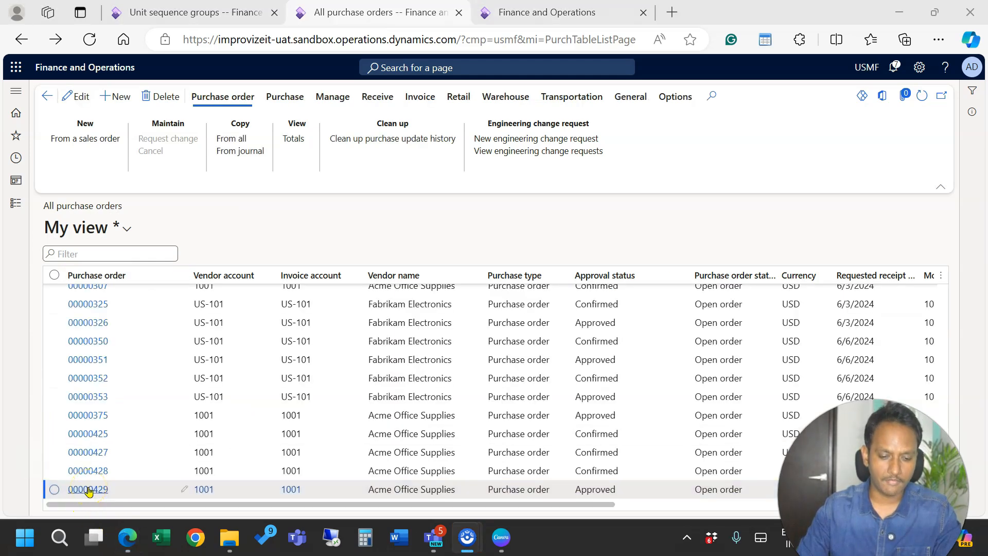
Step: Open the newest Acme Office Supplies purchase order and add an order line for item D0008
left_click(88, 491)
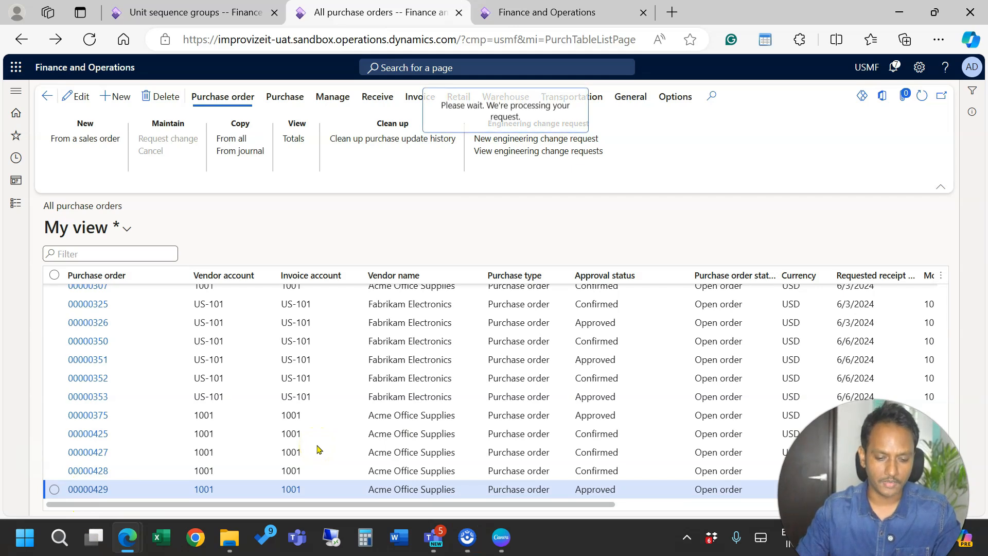
left_click_drag(942, 308, 952, 366)
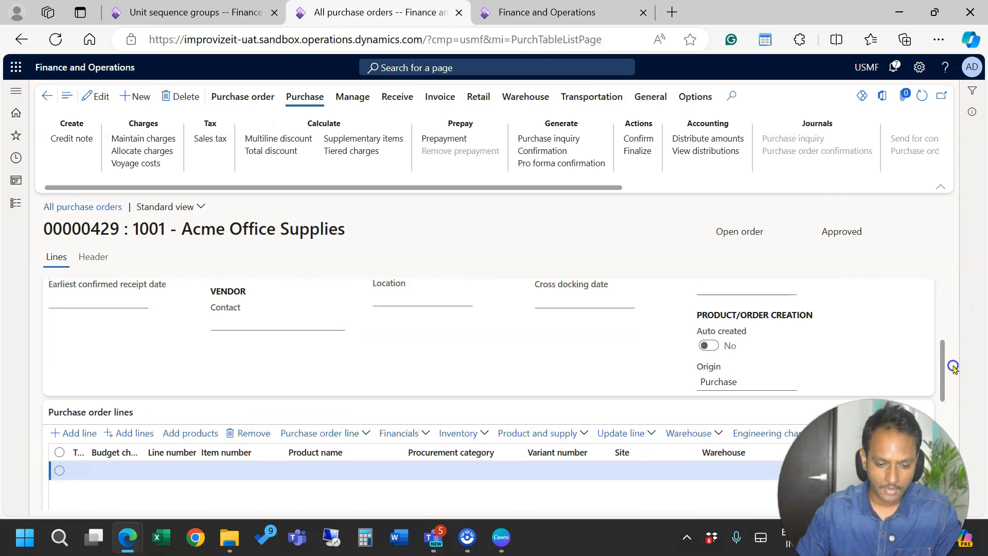
left_click(226, 470)
left_click(262, 465)
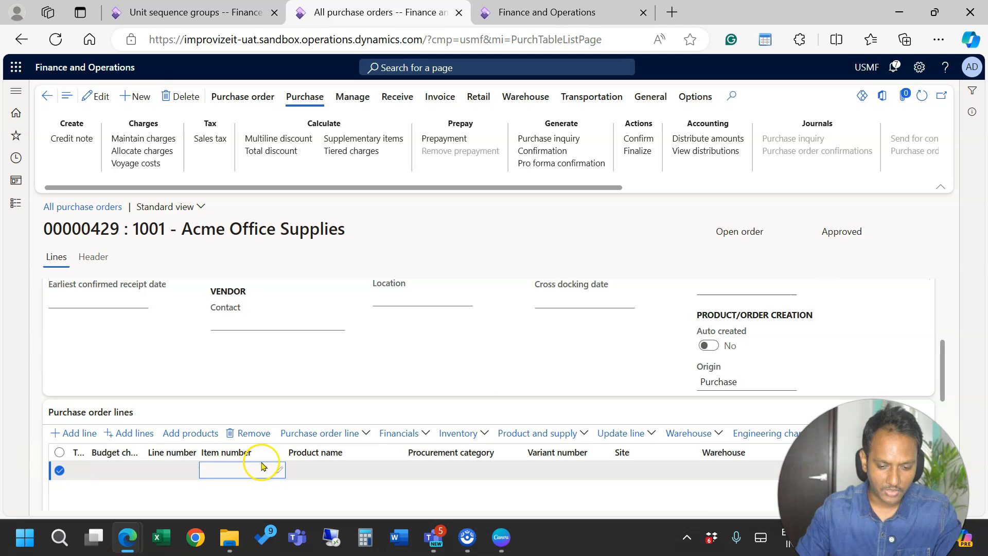
left_click(81, 435)
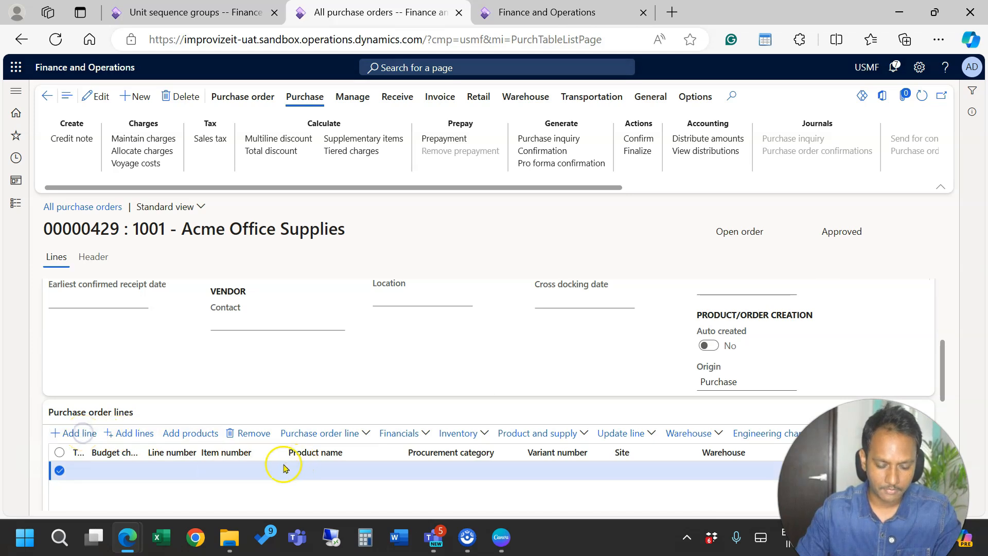
left_click(242, 489)
type("d0008")
key("Tab")
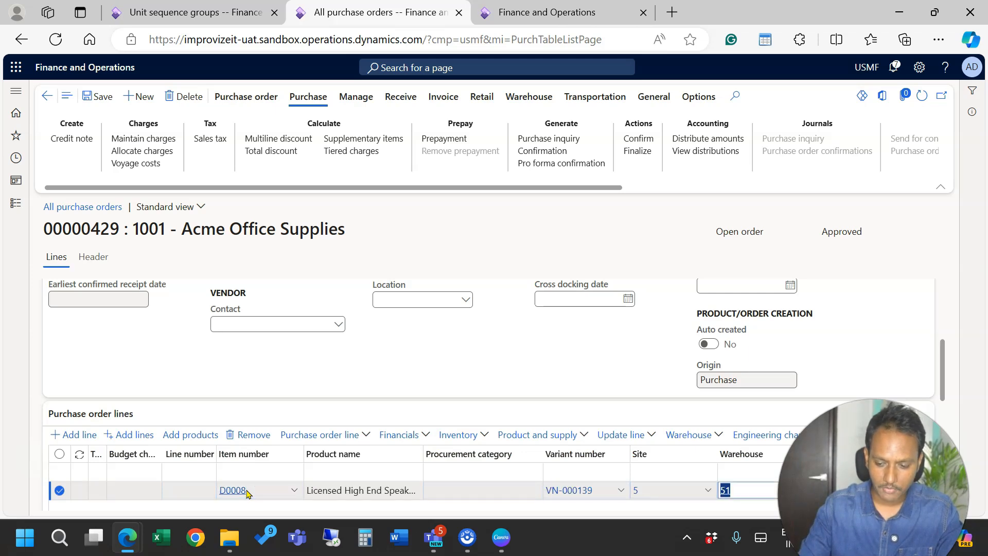
Step: Set the D0008 order line's site to 2 and warehouse to 24, declining Sticky Keys
key("shift+Tab")
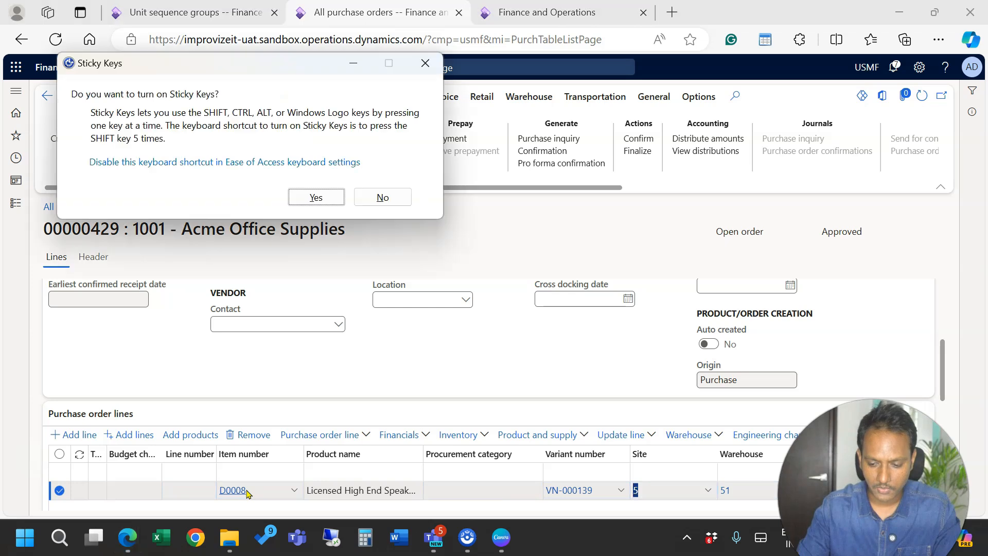
left_click(382, 197)
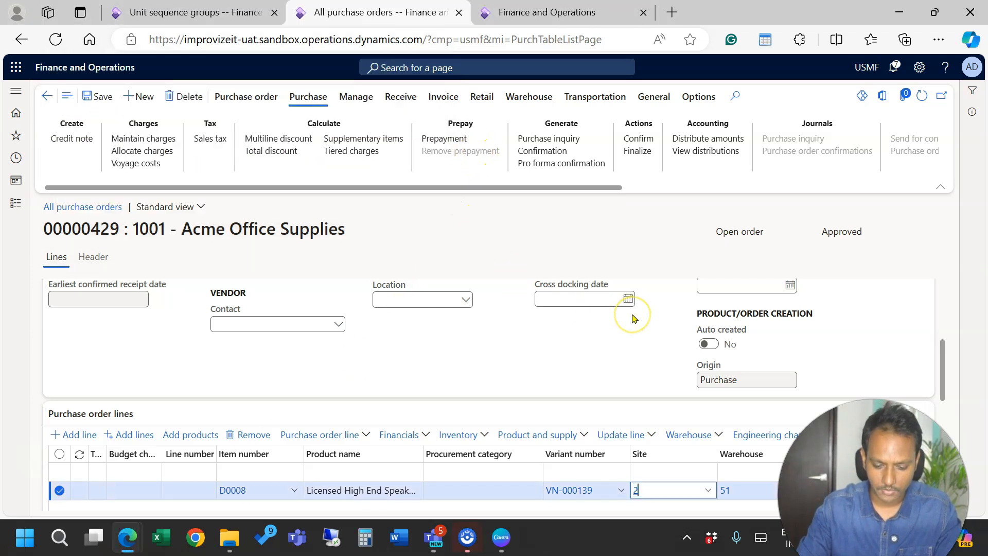
key("Tab")
type("24")
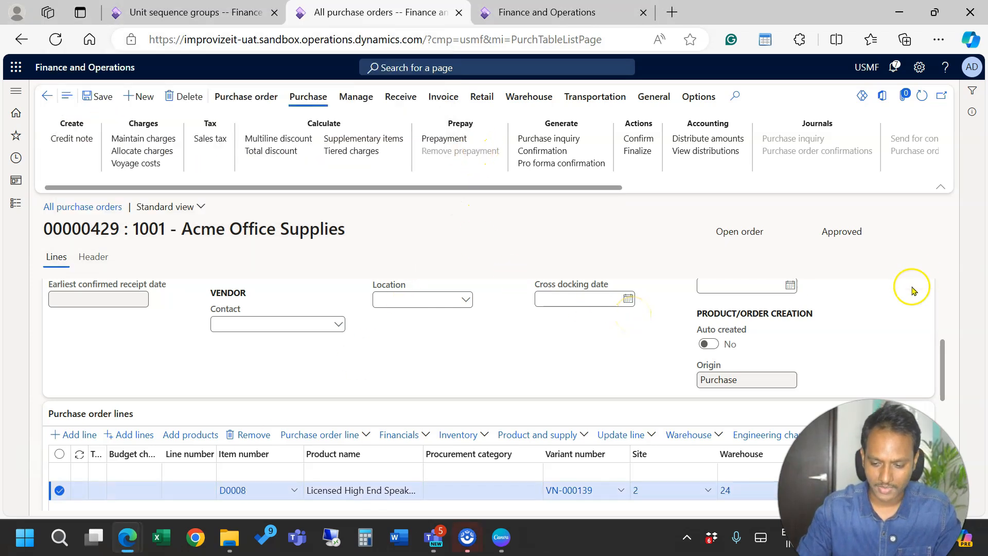
Step: Set the D0008 line's quantity to 120 and save the purchase order
left_click_drag(943, 341, 948, 392)
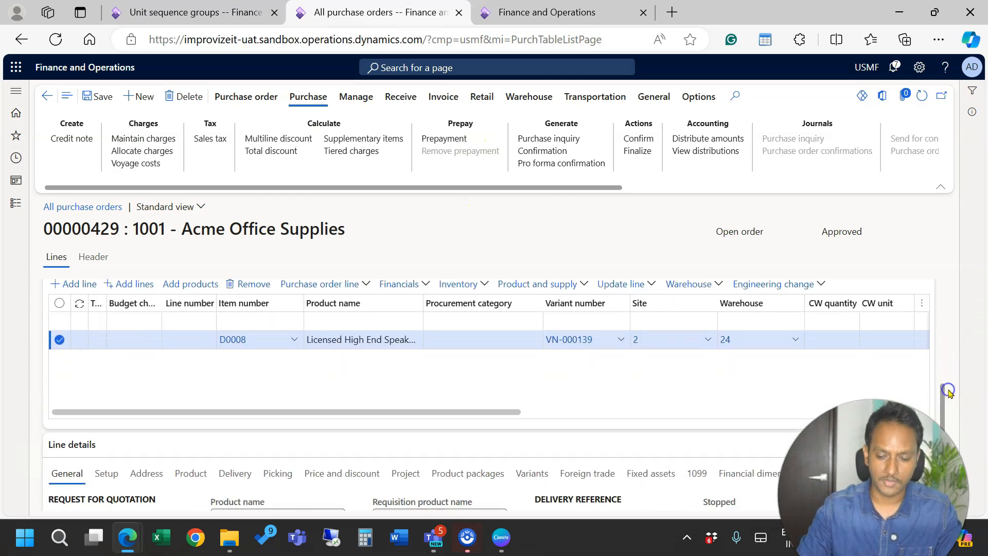
left_click_drag(384, 412, 551, 411)
left_click(637, 341)
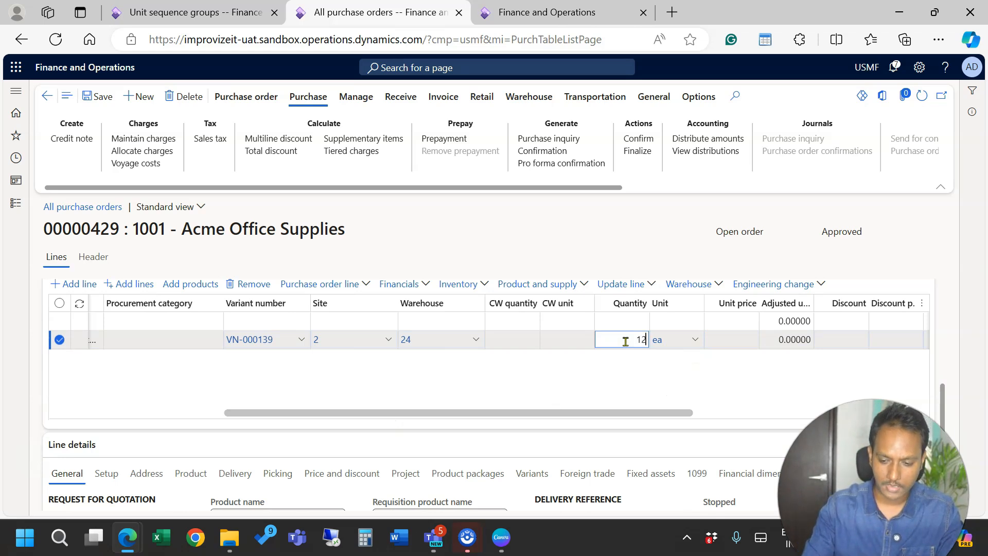
key("Tab")
key("Tab")
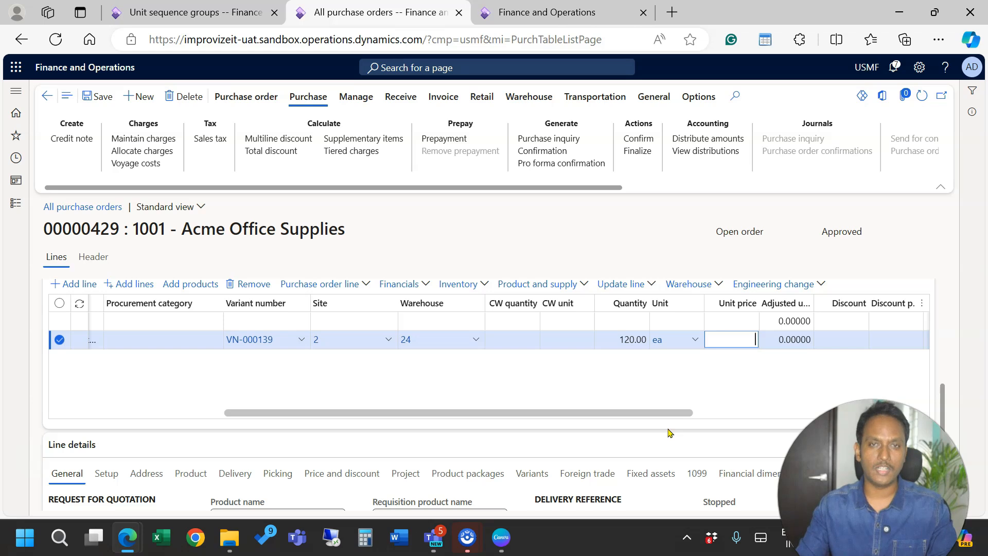
left_click_drag(601, 414, 777, 399)
left_click(93, 95)
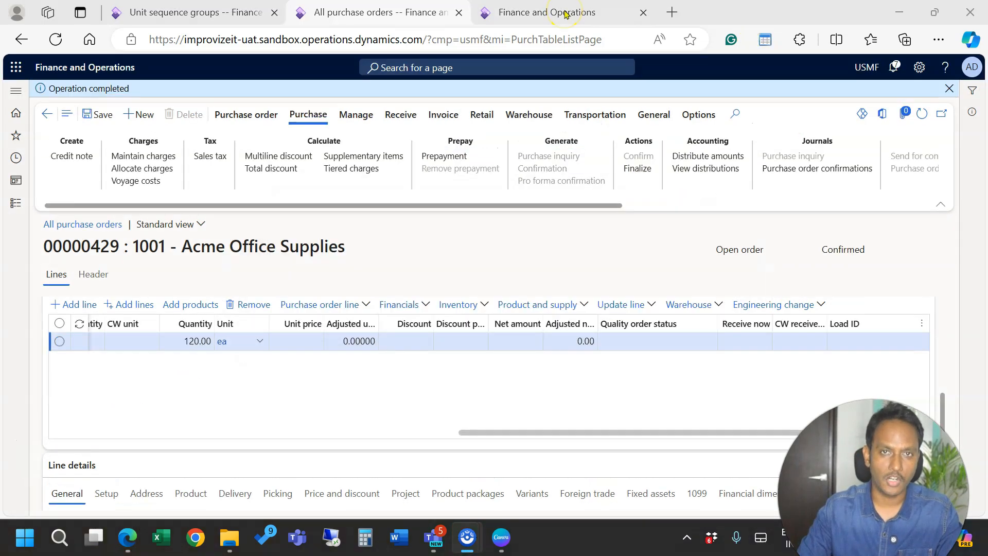
Step: Copy the purchase order number, cancel the previous item receiving in the warehouse device browser tab and start Purchase Receive
double_click(61, 246)
key("ctrl+c")
left_click(546, 8)
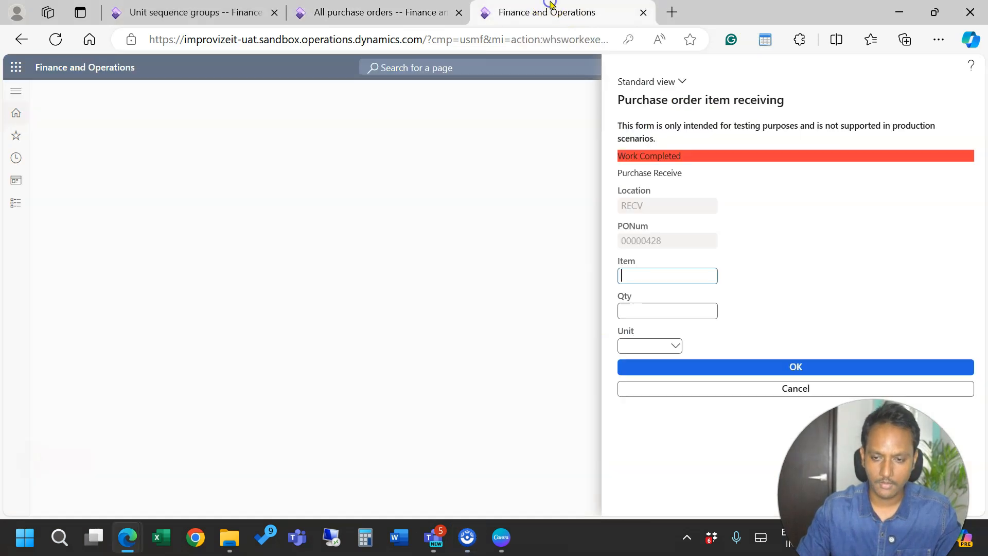
left_click(751, 385)
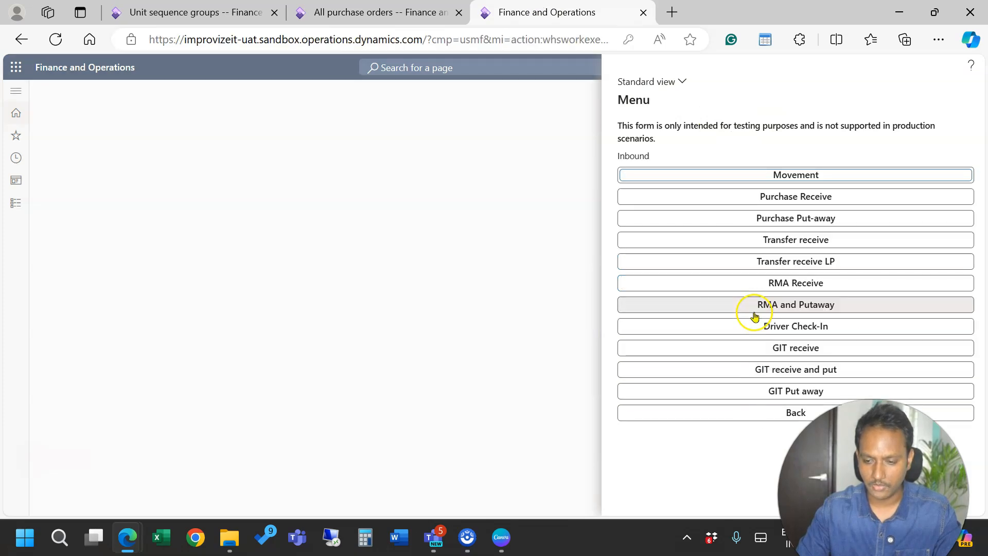
left_click(752, 198)
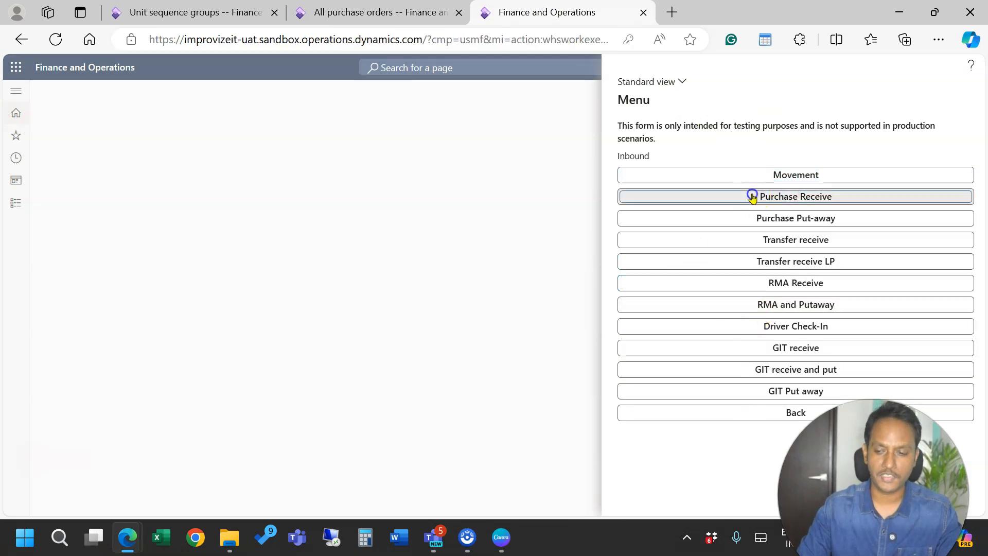
Step: Enter the copied purchase order number and item D0008 in Purchase Receive, loading the item's receiving details
left_click(644, 222)
key("ctrl+v")
left_click(772, 314)
left_click(639, 259)
type("D00")
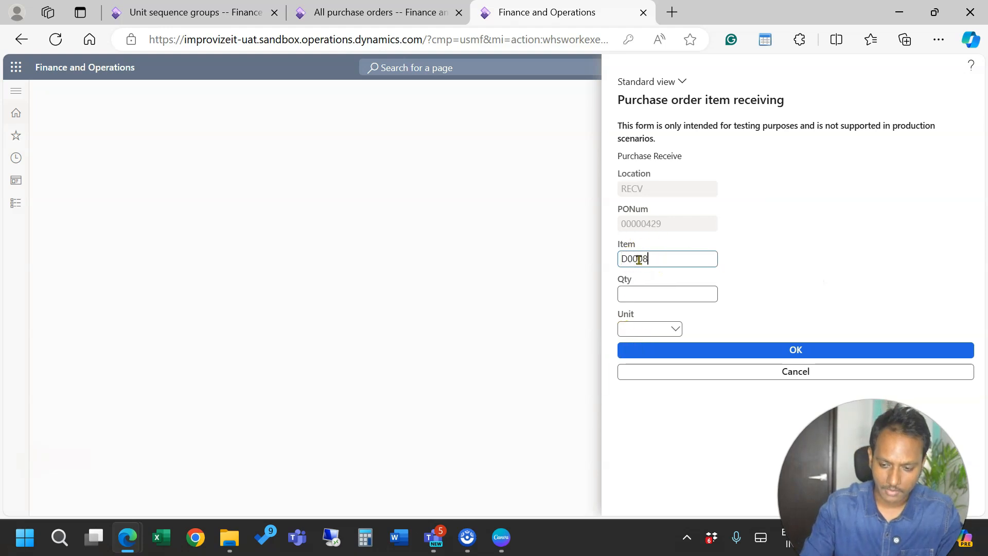
left_click(702, 347)
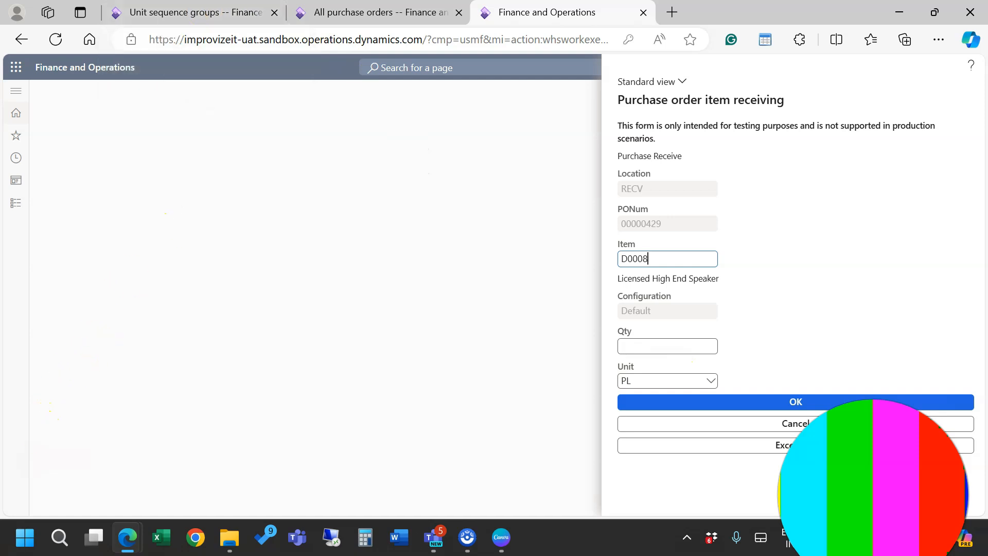
Step: Check the Ea PL unit sequence group's grouping and default unit settings against the purchase order line's quantity and unit
left_click(191, 13)
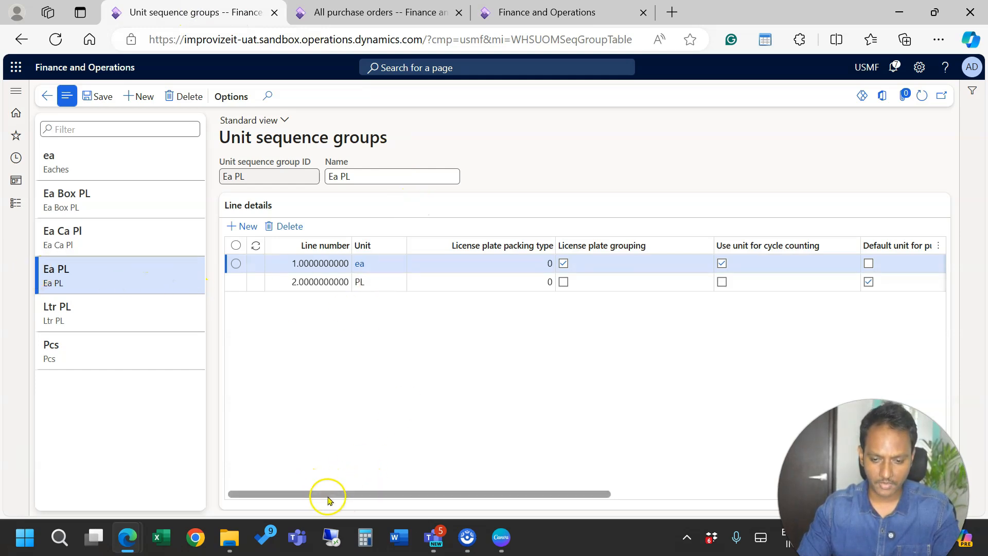
left_click(480, 287)
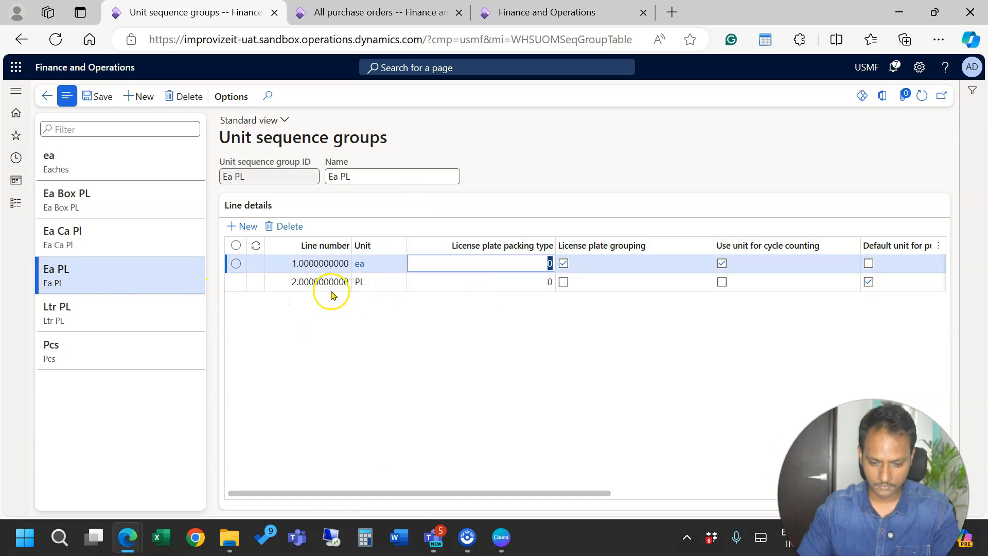
left_click(453, 283)
left_click_drag(365, 493, 533, 493)
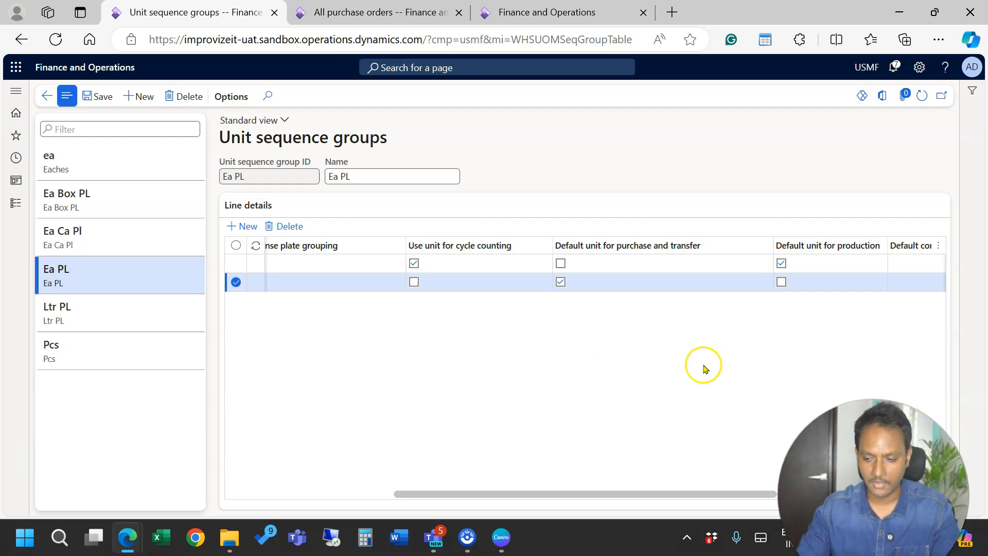
mouse_move(655, 252)
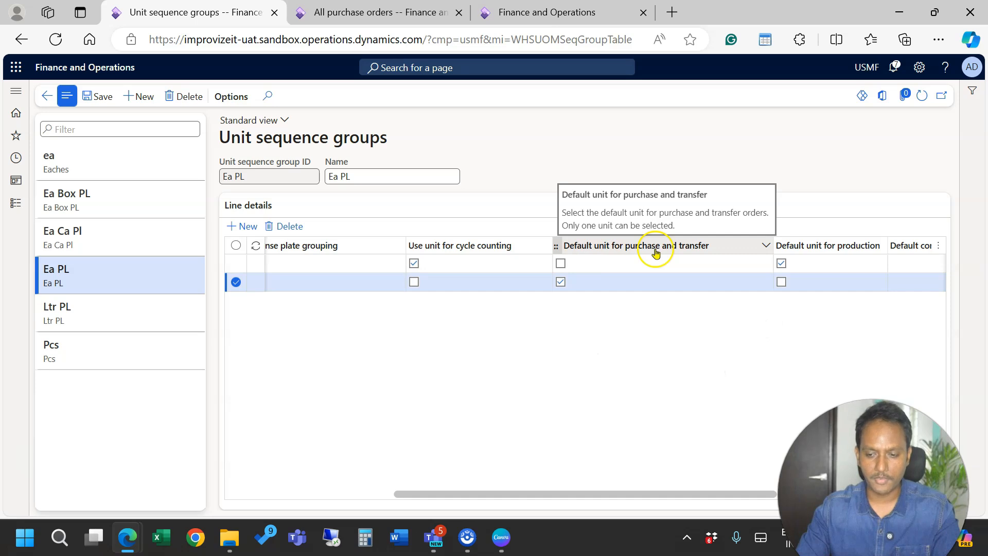
left_click_drag(662, 489, 768, 449)
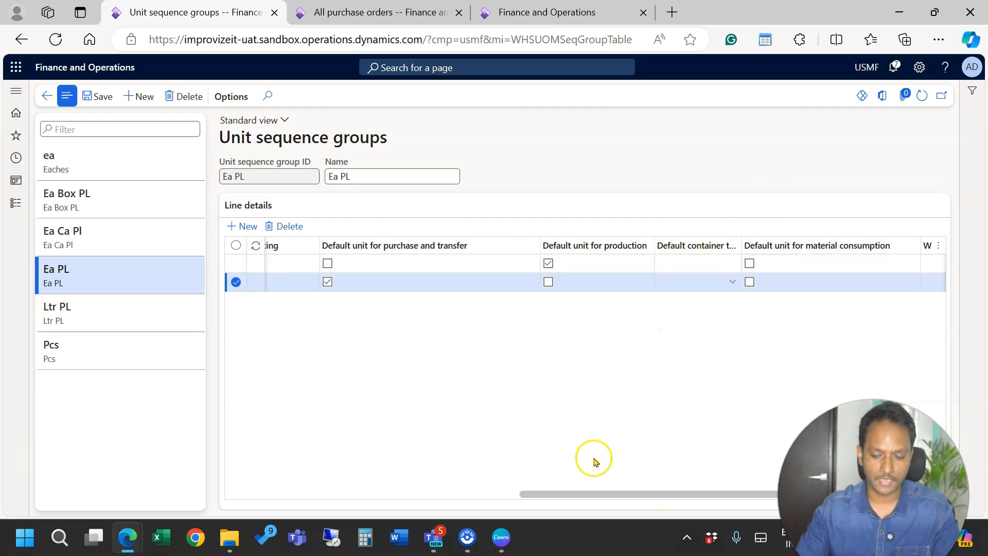
left_click_drag(573, 492, 253, 493)
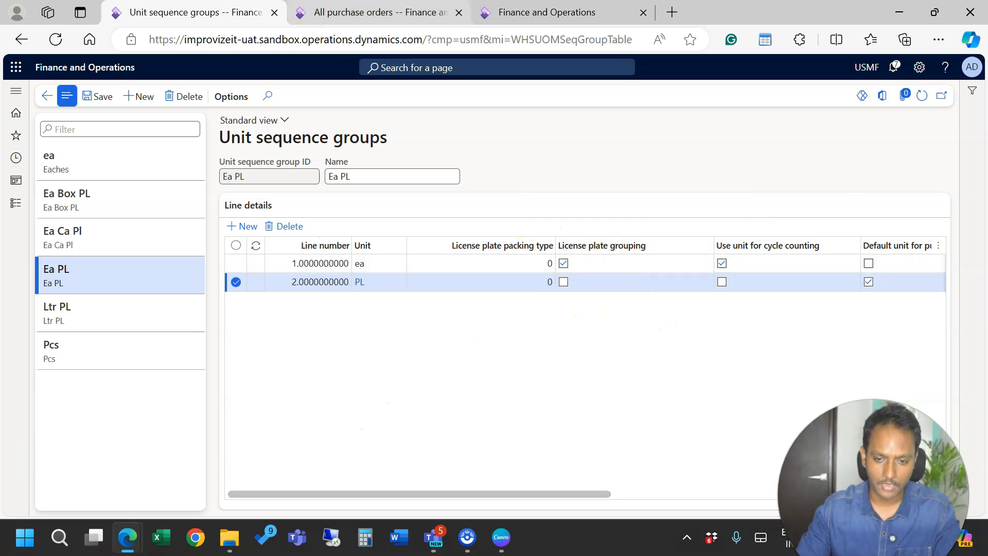
left_click(318, 12)
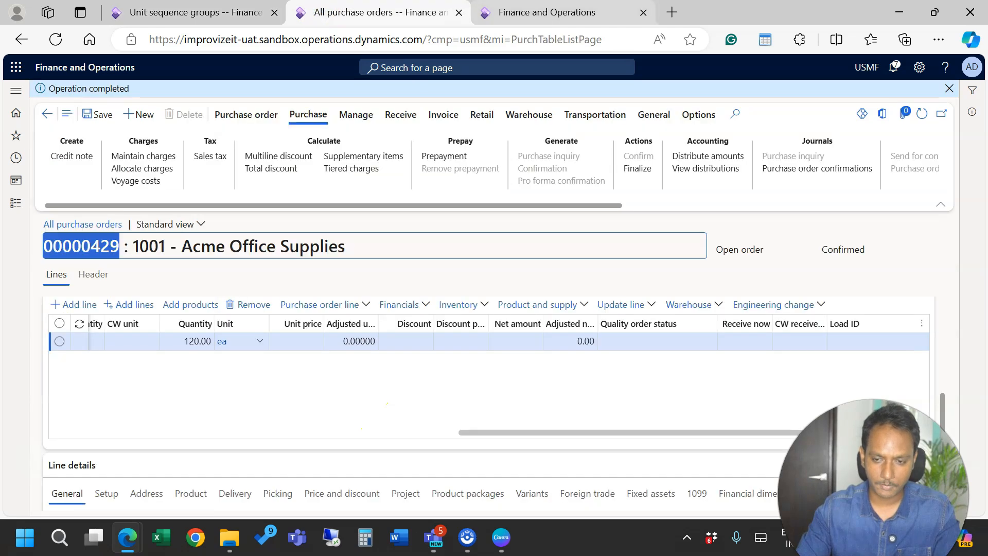
key("ctrl+Tab")
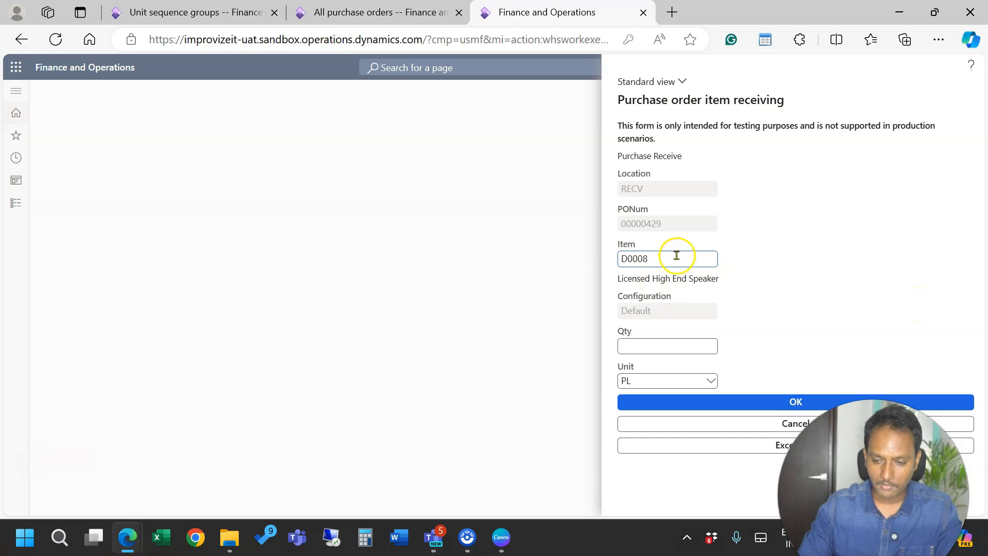
Step: Receive item D0008 with quantity 120 and unit ea, confirming the receipt through to completion
left_click(645, 342)
type("120")
key("Tab")
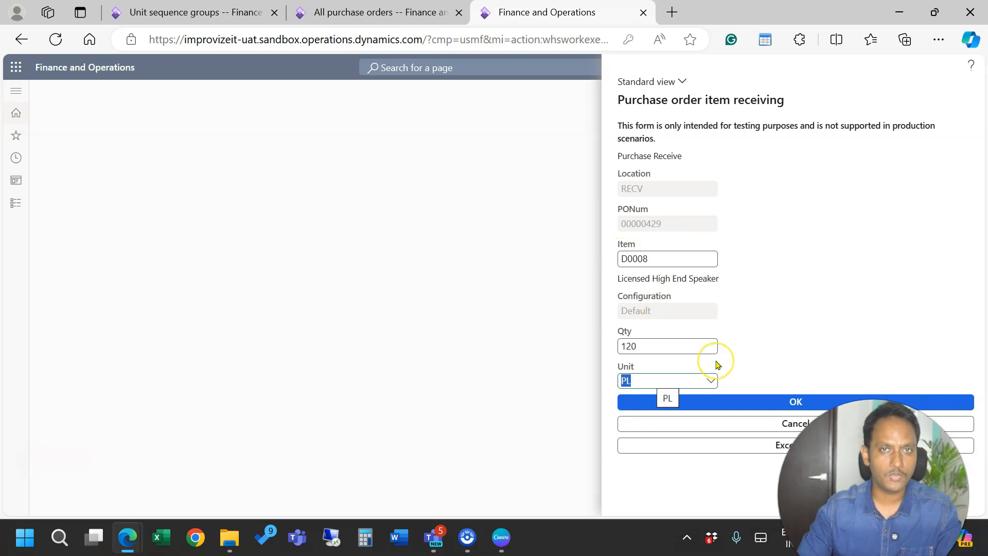
left_click(709, 380)
left_click(806, 312)
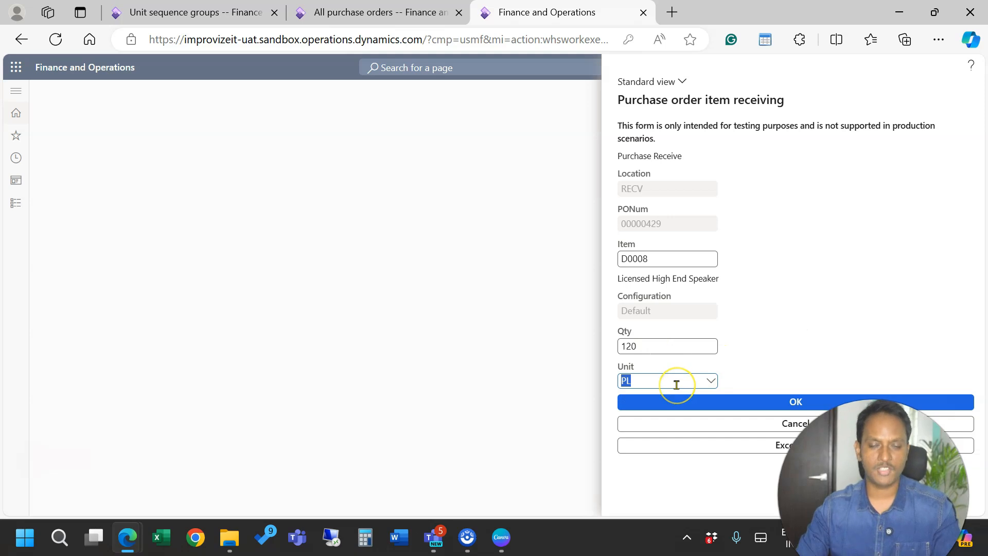
left_click(709, 380)
left_click(661, 399)
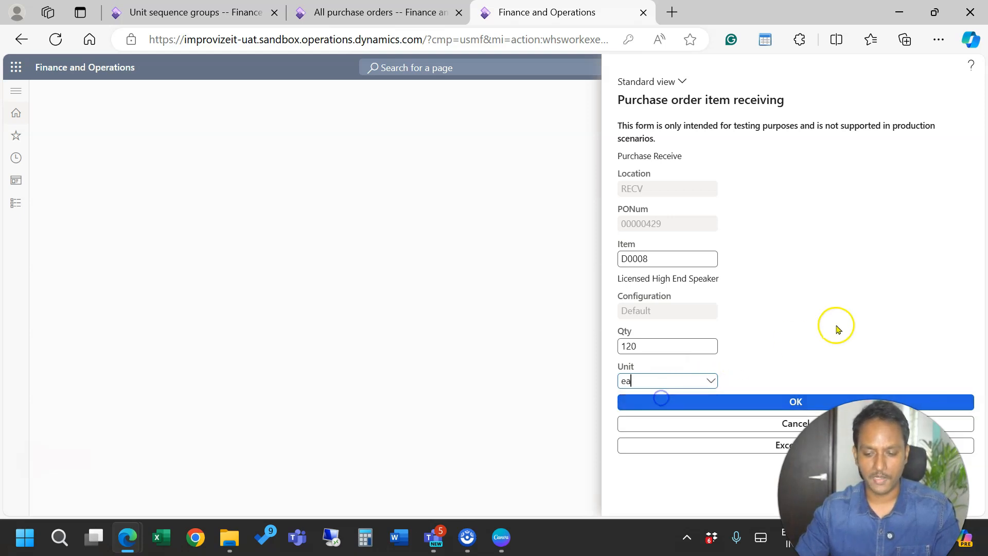
left_click(767, 402)
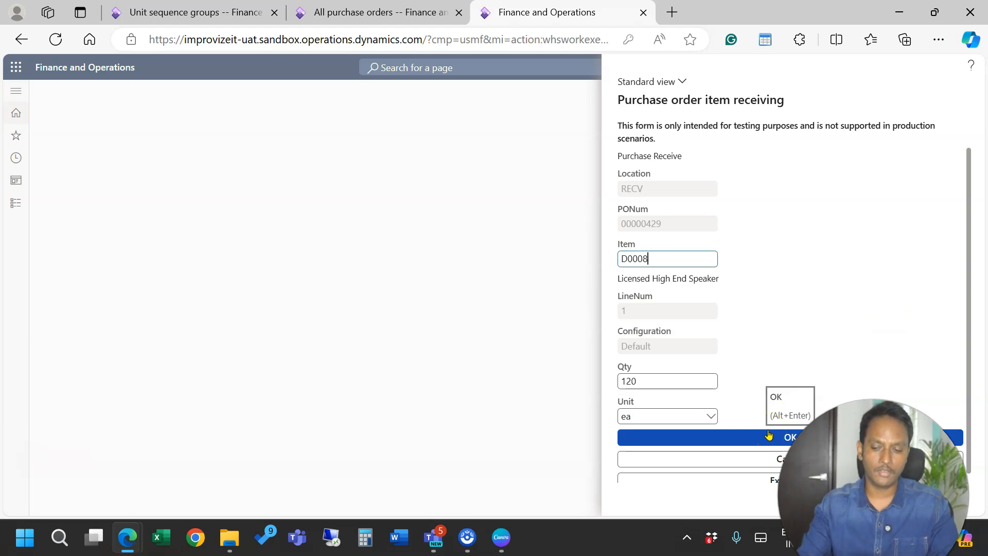
left_click(732, 445)
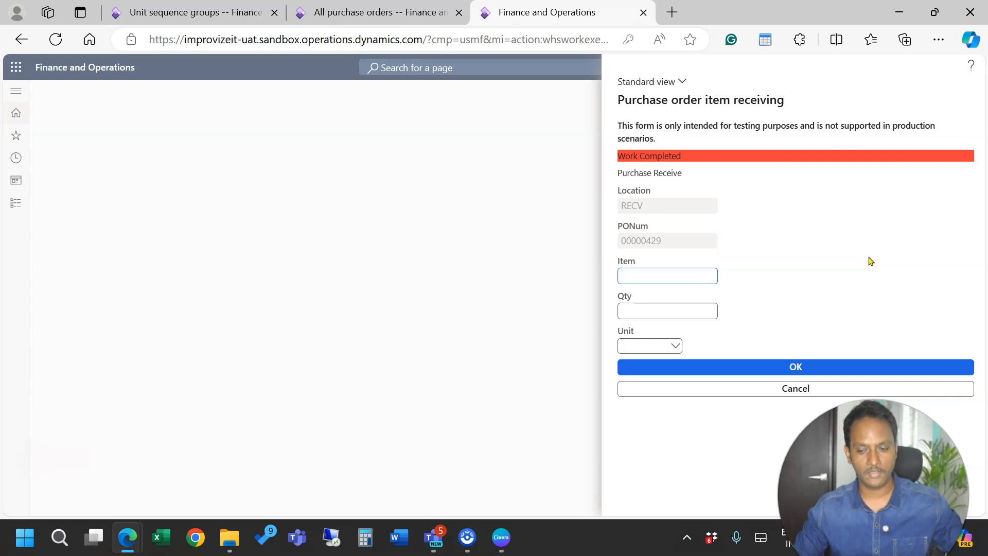
Step: Return to the purchase order and open the work details for the D0008 line
left_click(318, 15)
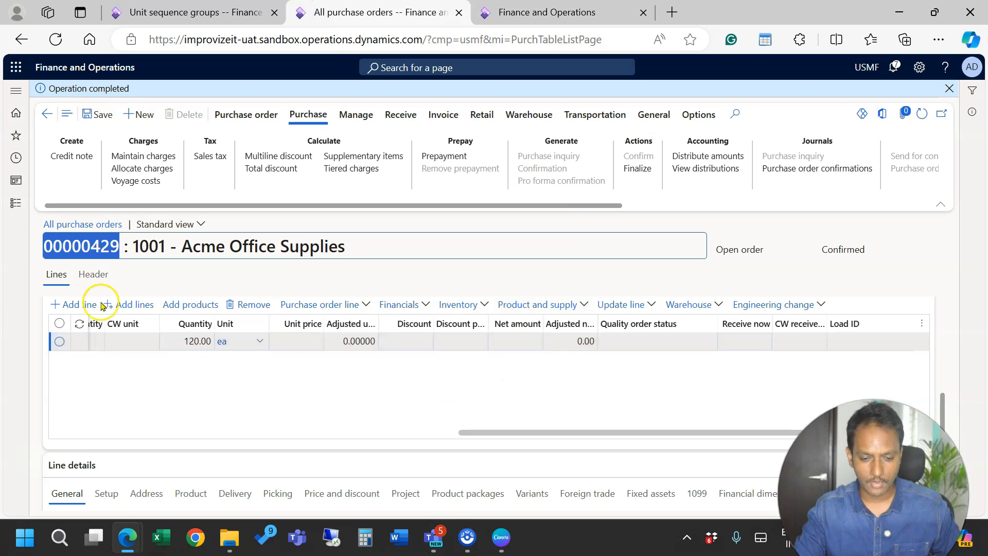
left_click(700, 305)
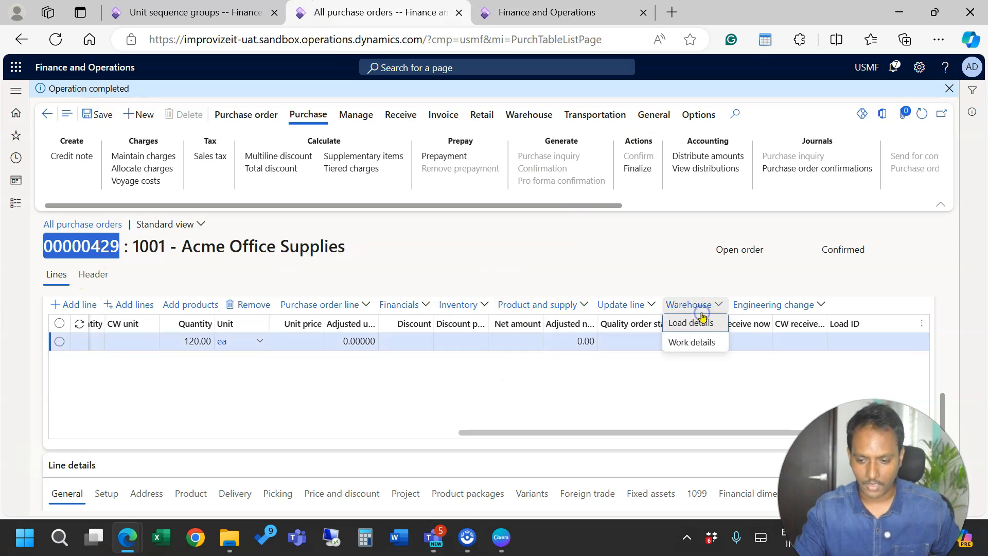
left_click(685, 343)
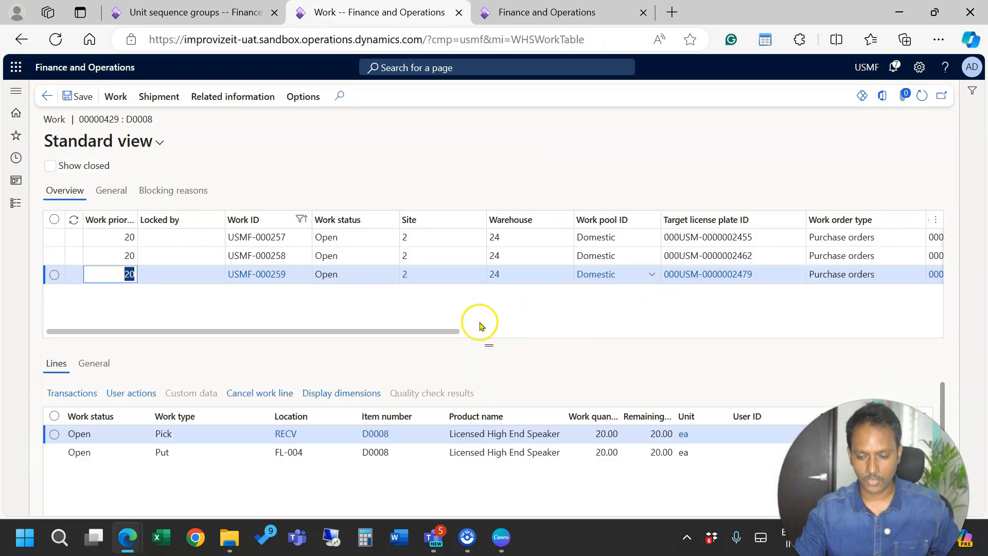
Step: Examine each work record created for the receipt, comparing its target license plate, pick and put quantities, and unit
left_click_drag(432, 337, 610, 315)
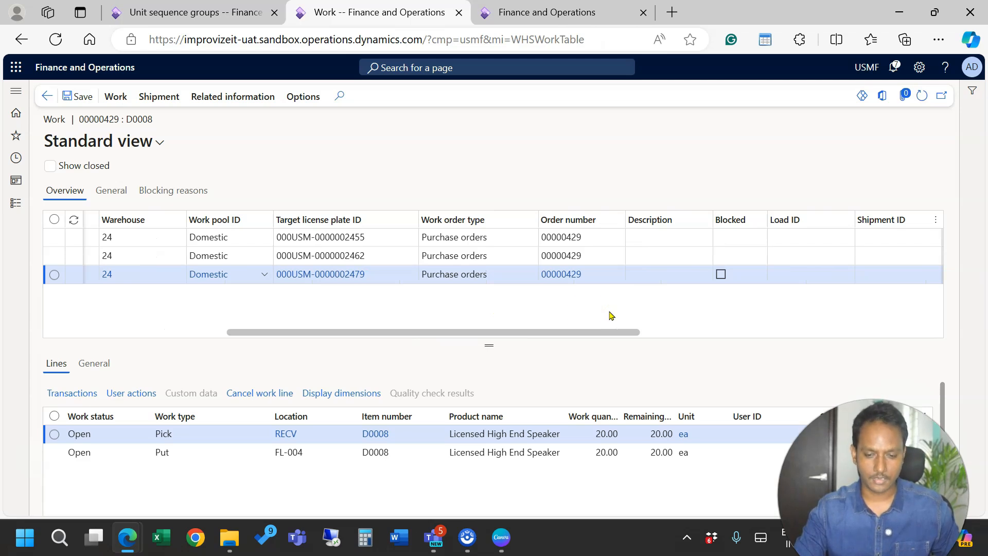
left_click(478, 238)
left_click_drag(482, 332, 381, 332)
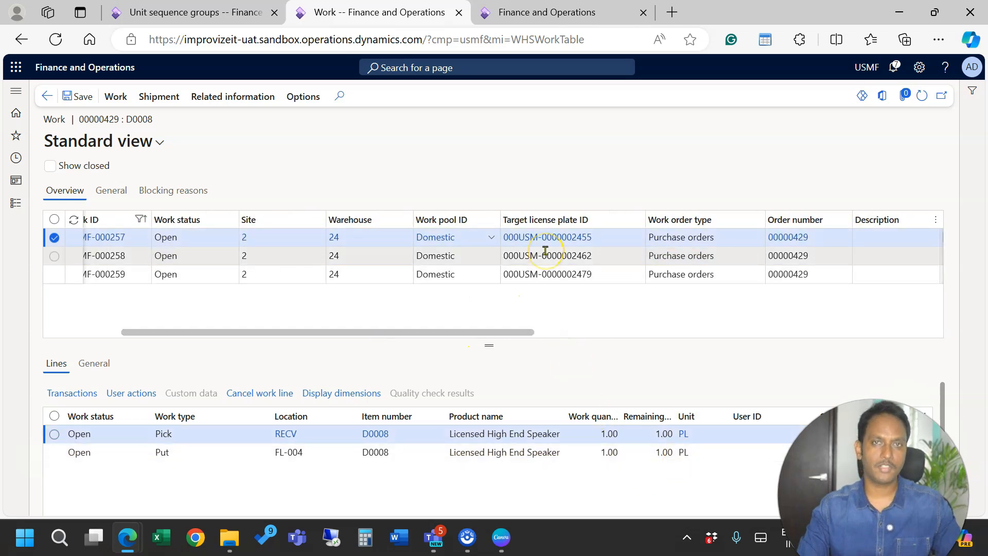
mouse_move(558, 247)
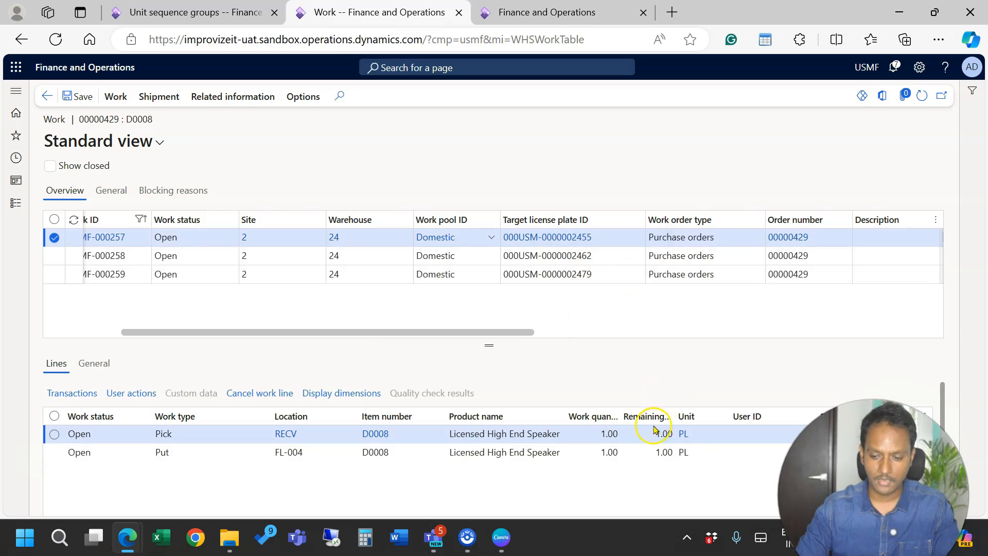
left_click(507, 256)
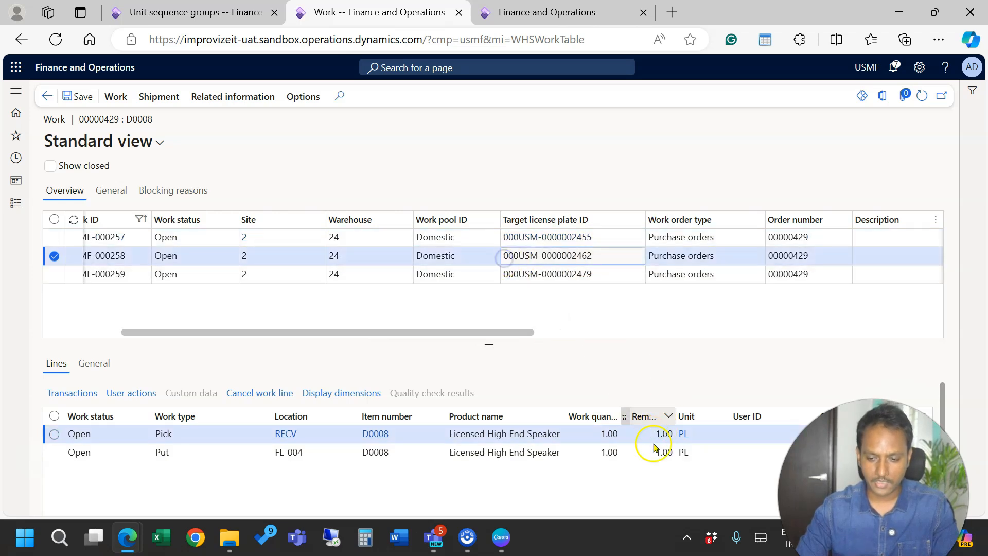
left_click(535, 274)
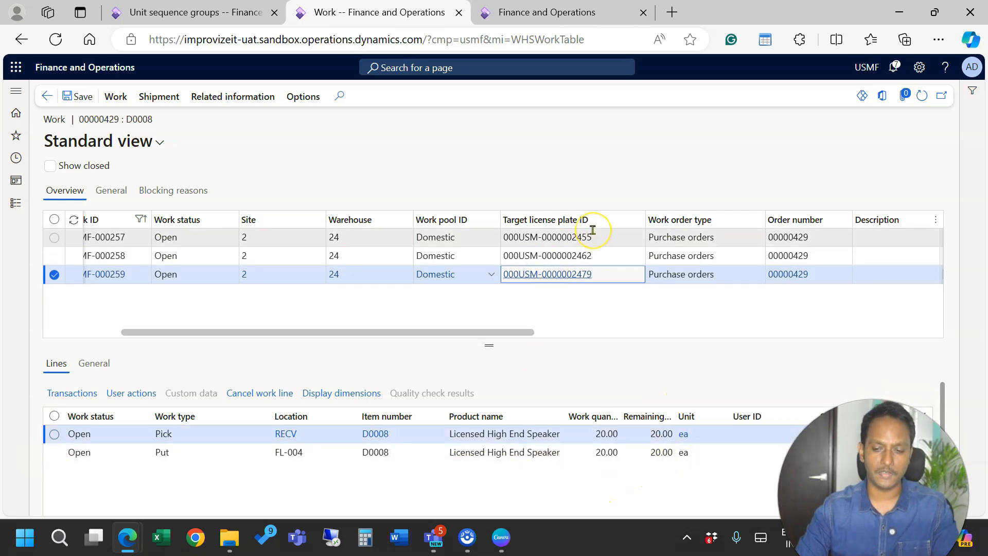
mouse_move(593, 229)
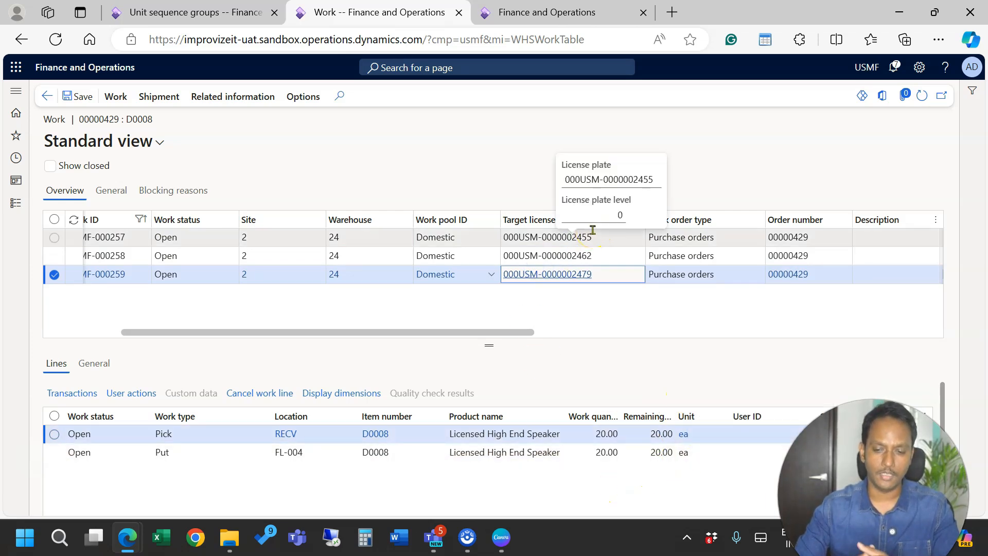
left_click(603, 255)
mouse_move(604, 257)
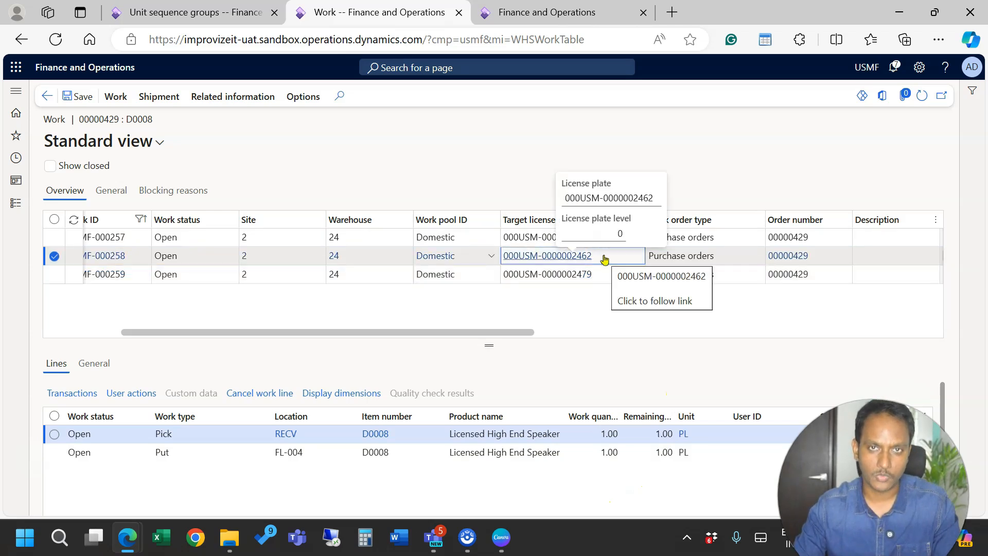
left_click(522, 324)
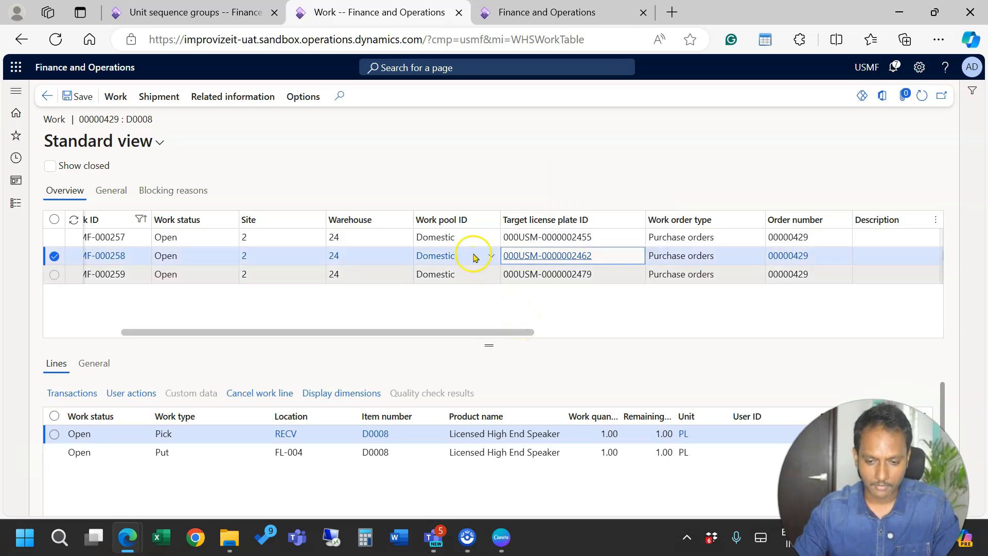
left_click(539, 235)
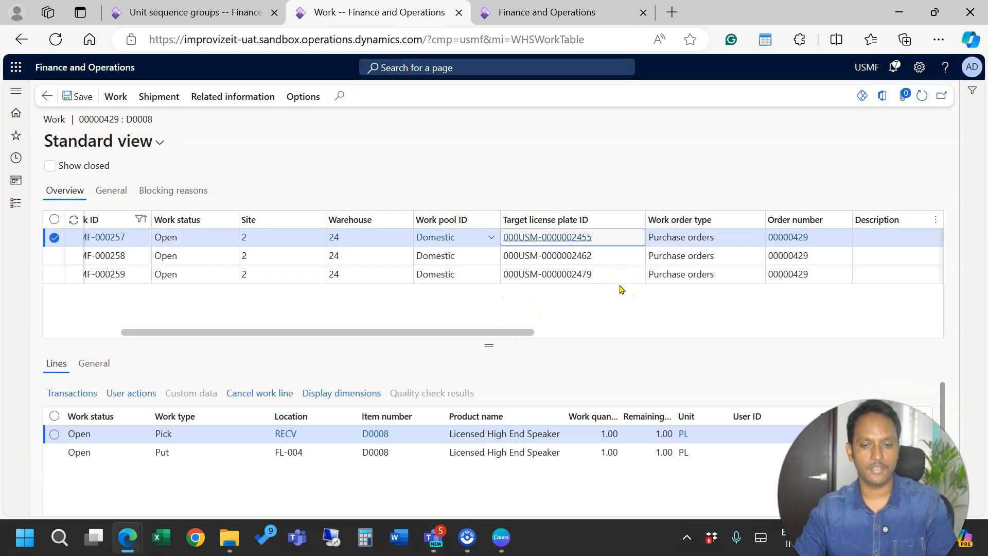
left_click(492, 188)
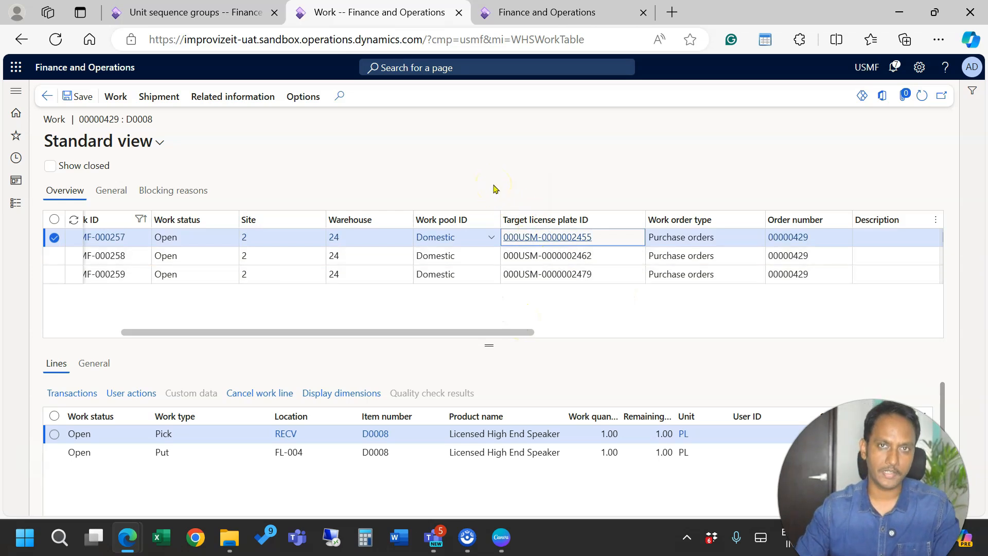
Step: Leave the item receiving form in the warehouse device browser tab and open the Mobile device menu items page
left_click(232, 14)
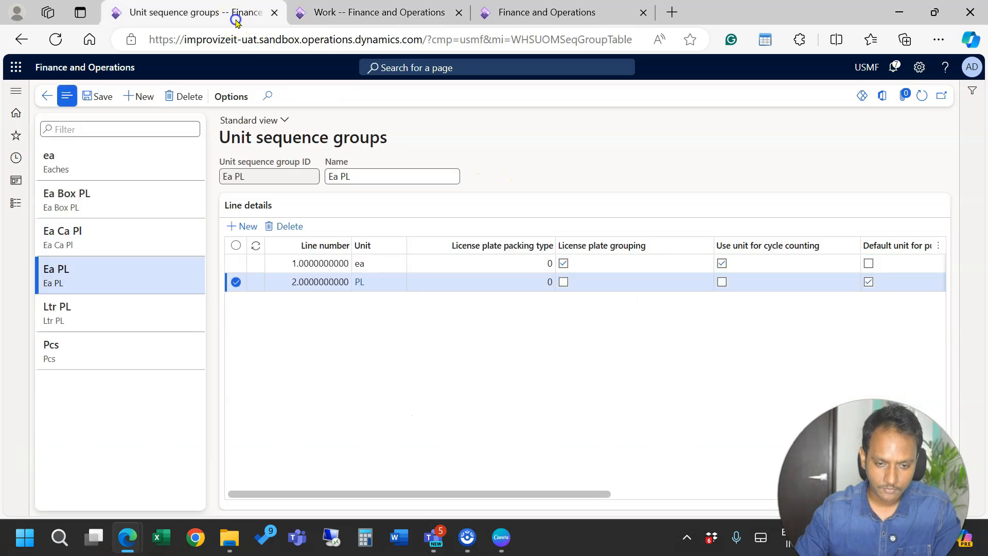
left_click(533, 7)
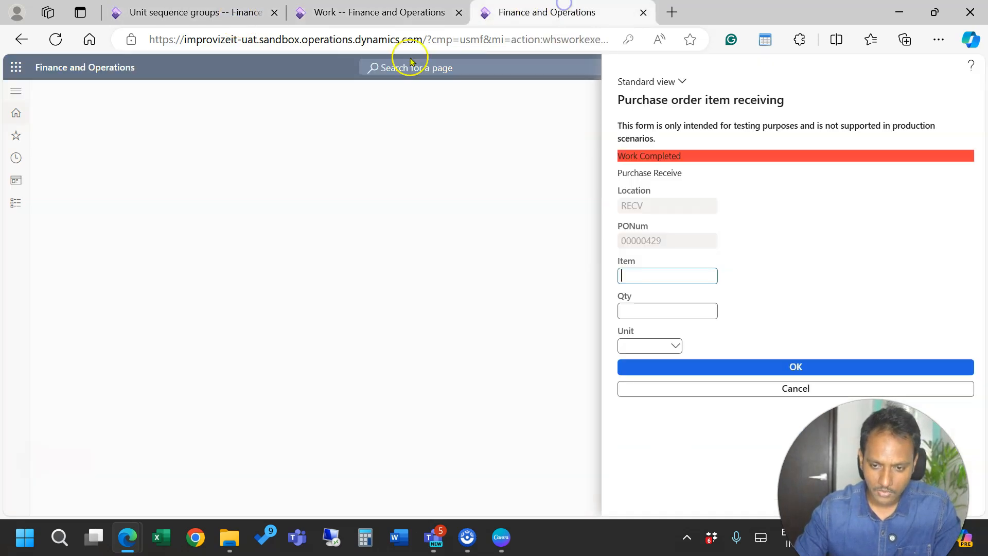
left_click(259, 32)
left_click(69, 213)
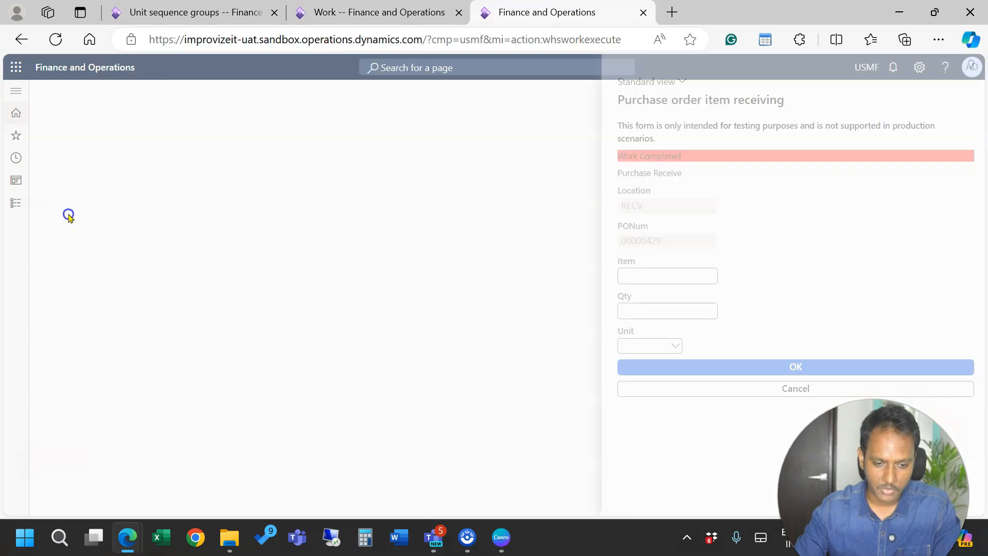
left_click(784, 389)
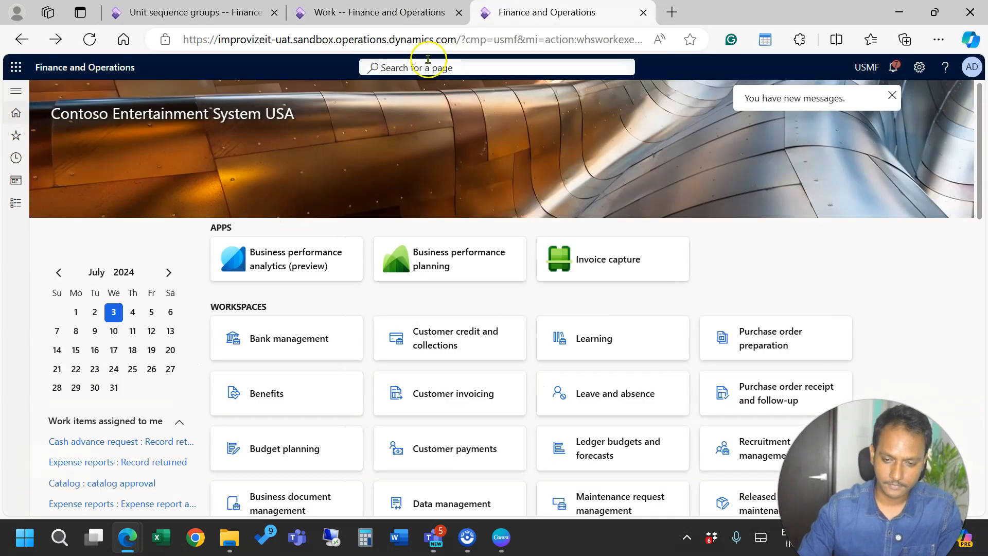
left_click(428, 62)
type("mobile device")
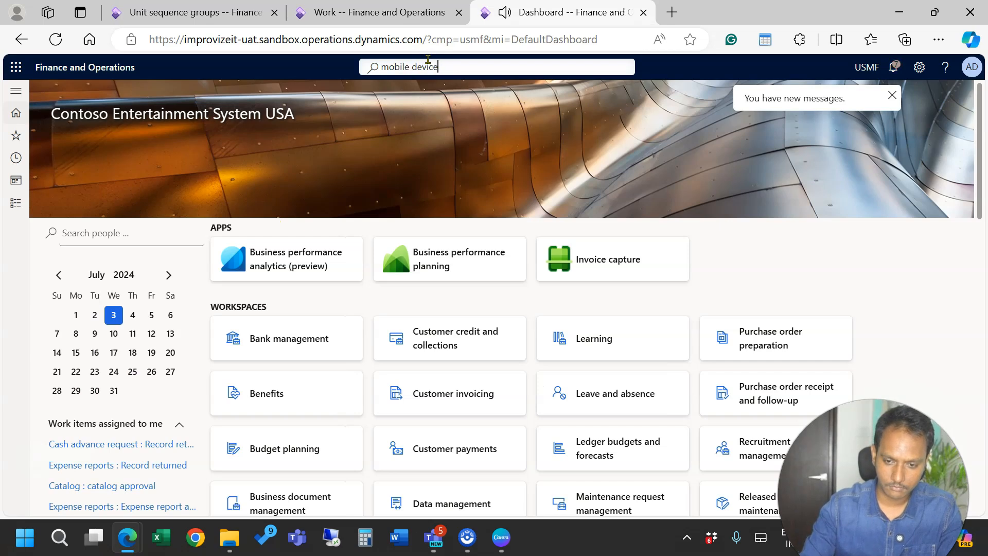
type(" menu item")
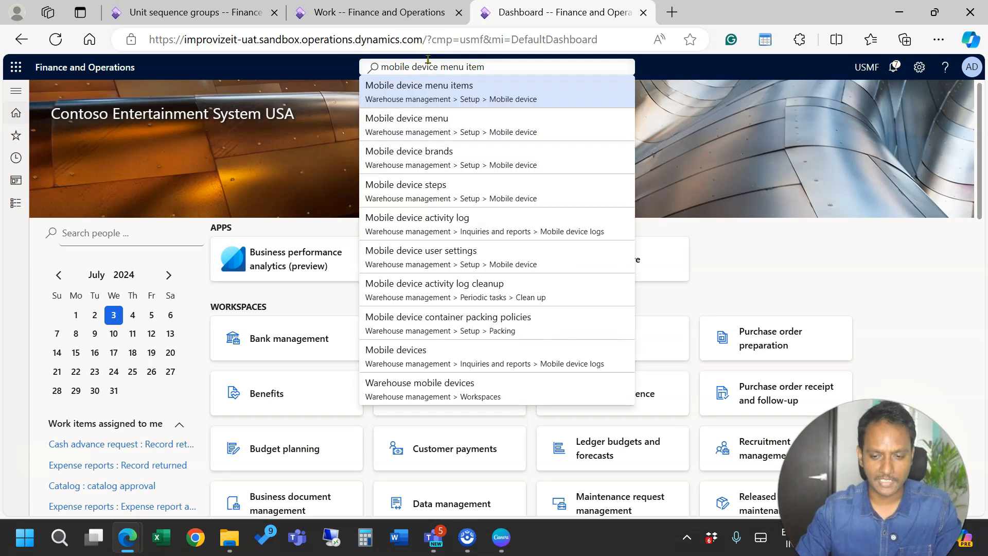
left_click(472, 96)
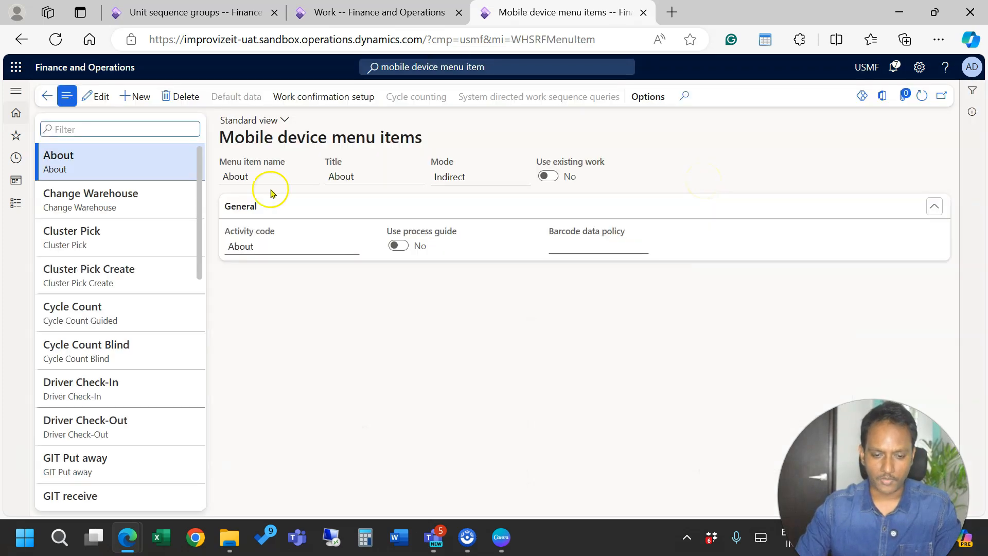
Step: Open the Purchase Receive menu item and examine its license plate grouping policy and Generate license plate setting
left_click_drag(199, 198, 197, 399)
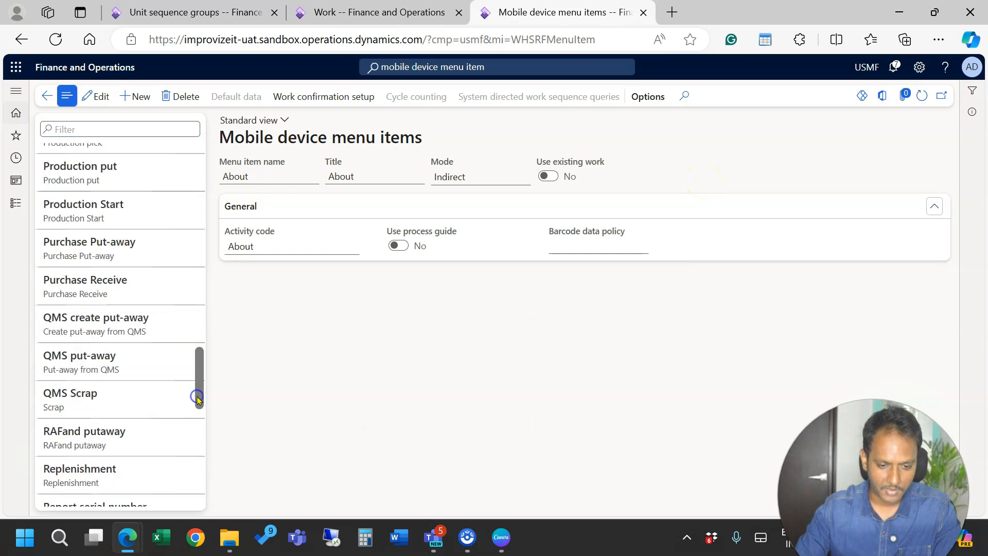
left_click(103, 284)
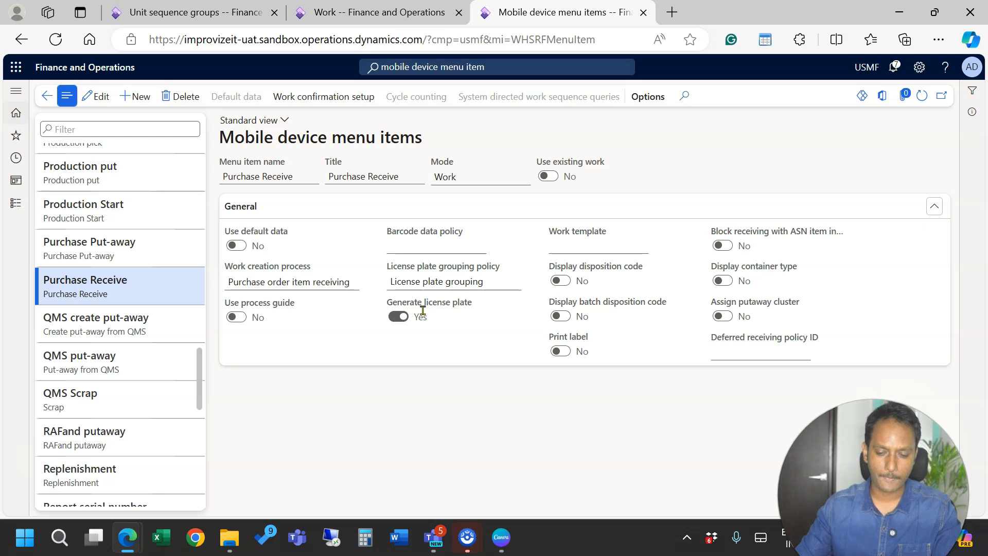
left_click(404, 324)
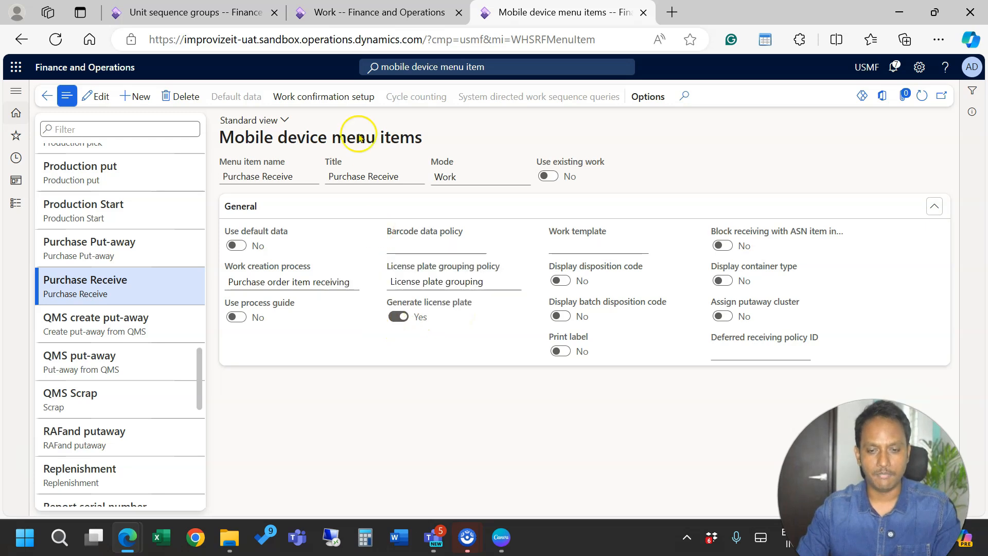
Step: Return to the D0008 work list and compare the target license plate IDs of the three work records
left_click(312, 12)
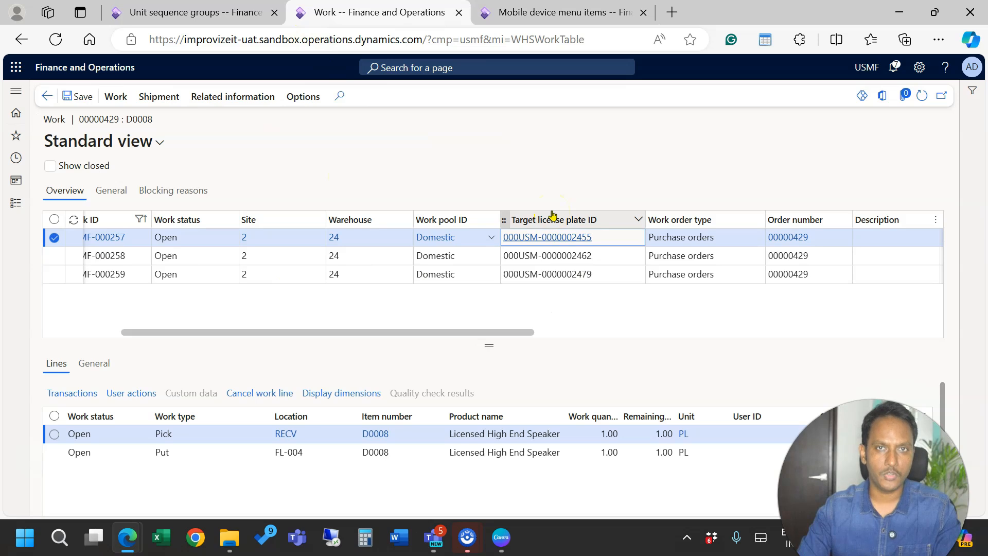
left_click(457, 330)
left_click_drag(456, 330, 337, 335)
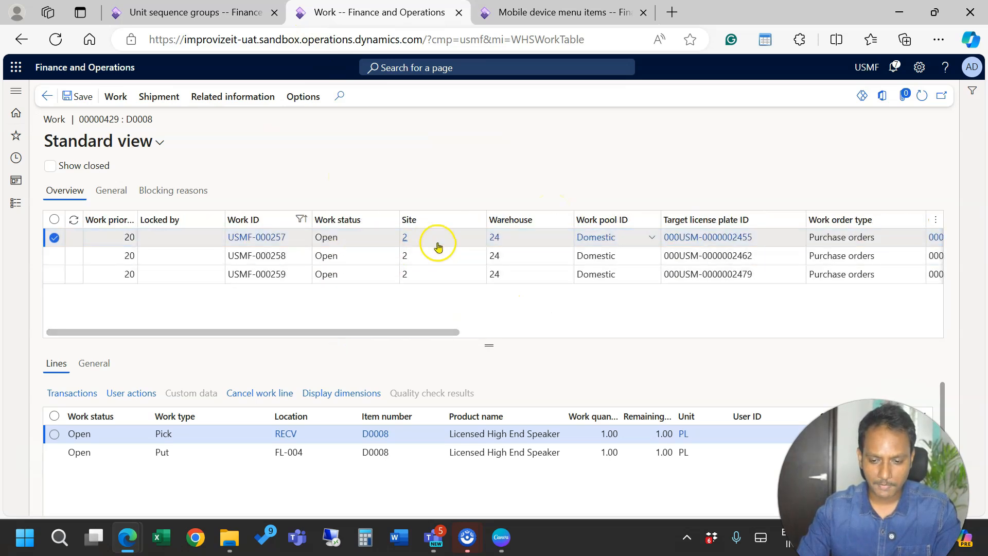
left_click_drag(415, 333, 779, 304)
left_click_drag(755, 340, 472, 344)
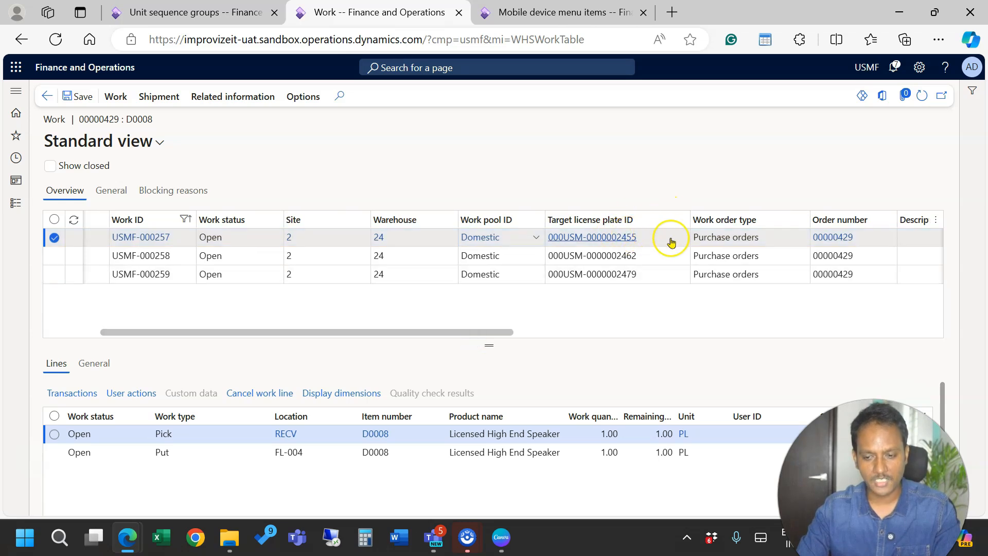
mouse_move(653, 246)
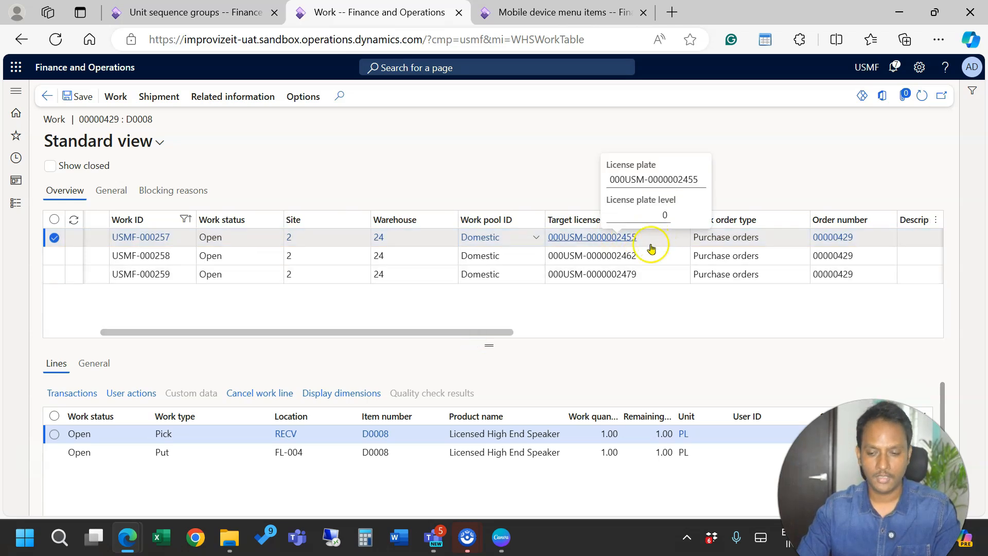
left_click(674, 258)
mouse_move(673, 256)
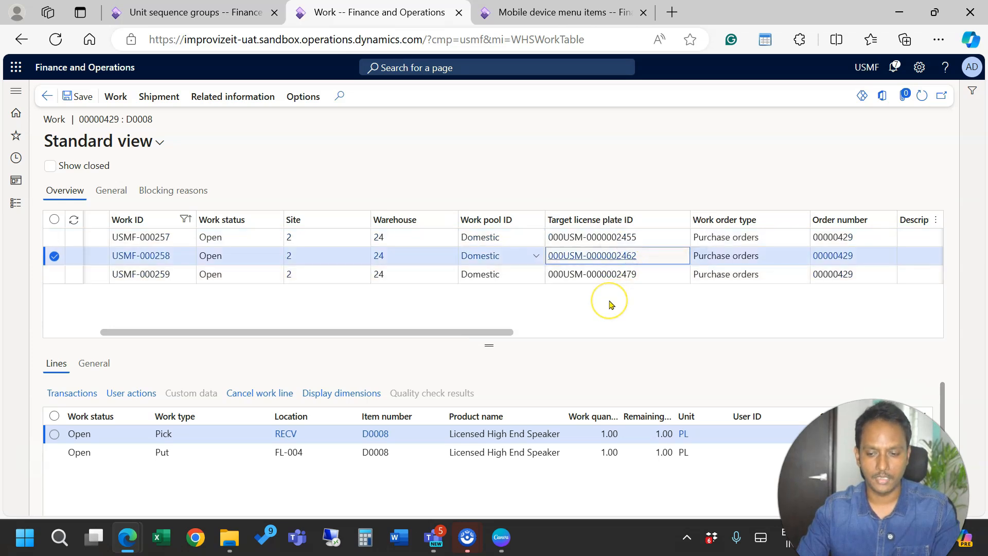
left_click(654, 274)
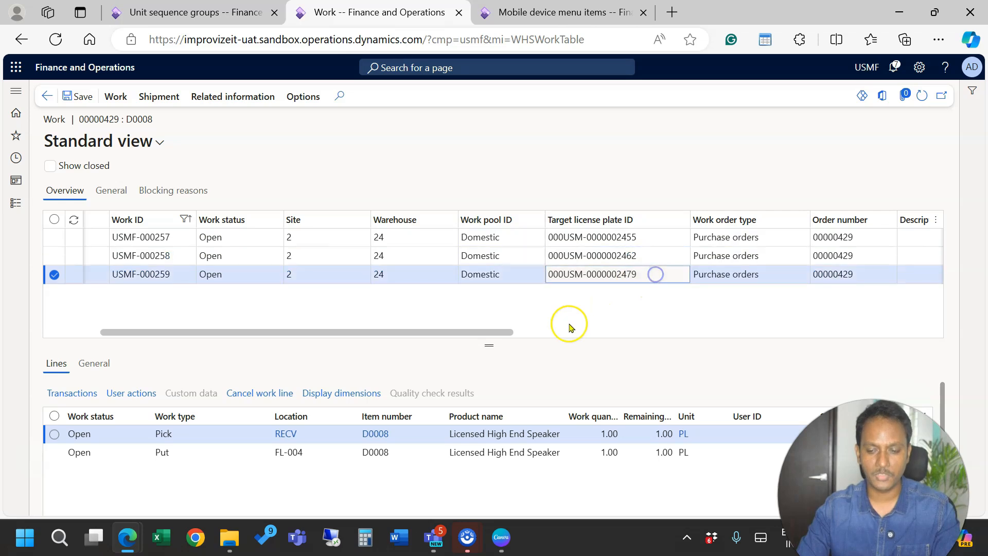
left_click(563, 241)
mouse_move(564, 246)
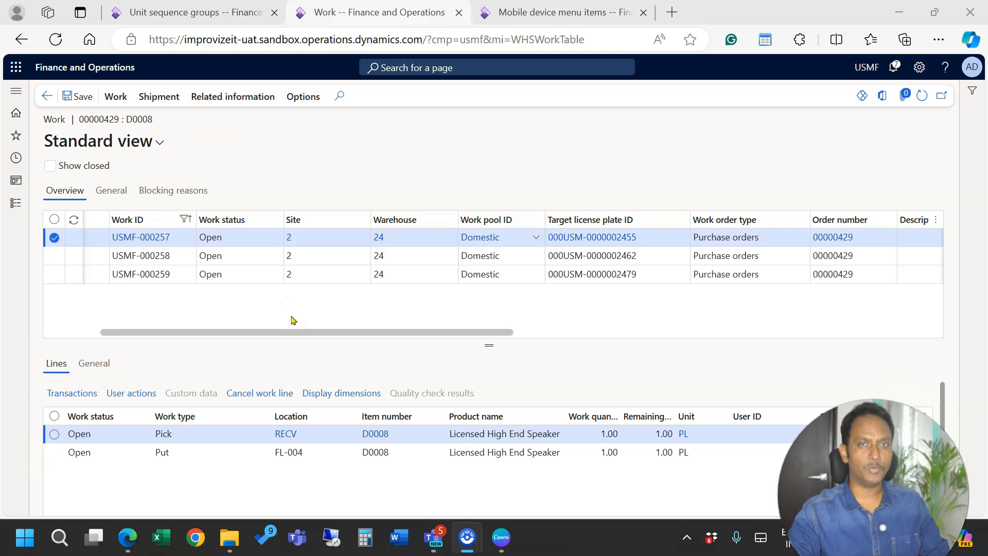
Step: Review the ea and PL lines of the Ea PL unit sequence group, comparing their license plate grouping settings
left_click(186, 11)
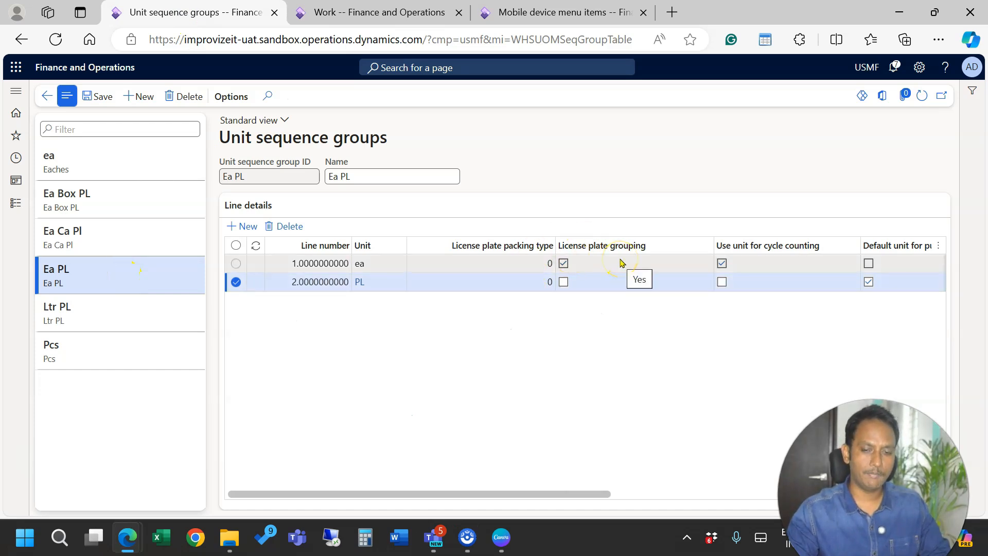
left_click(309, 12)
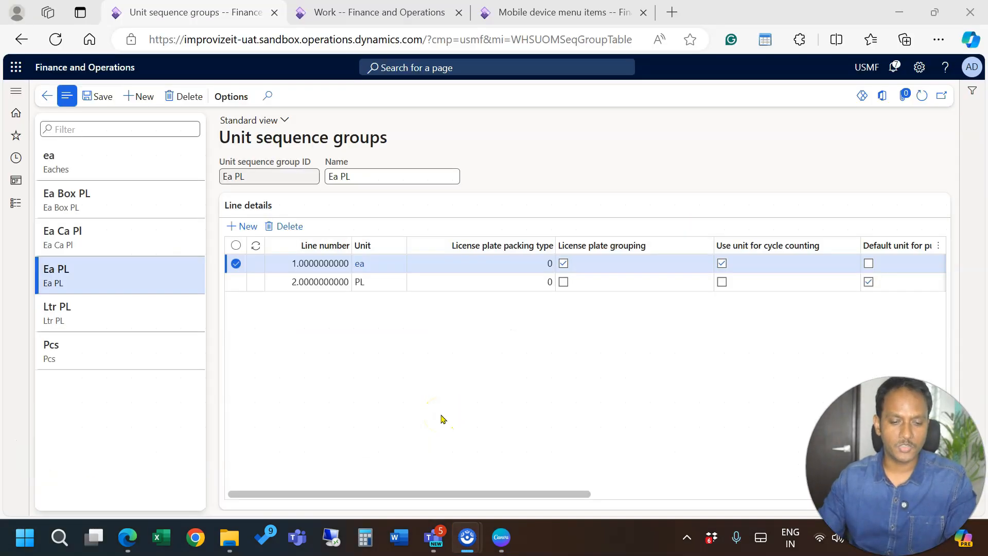
left_click(676, 256)
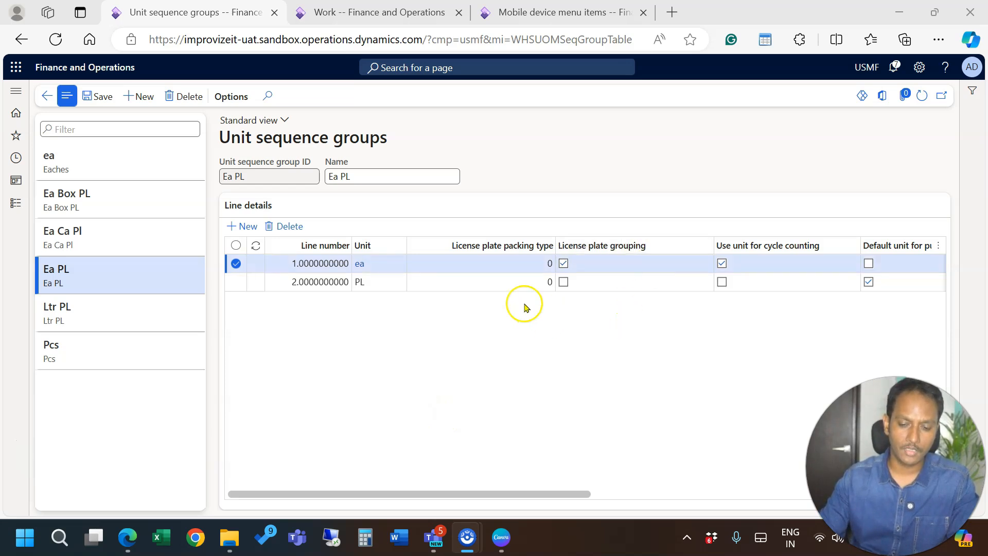
left_click(498, 265)
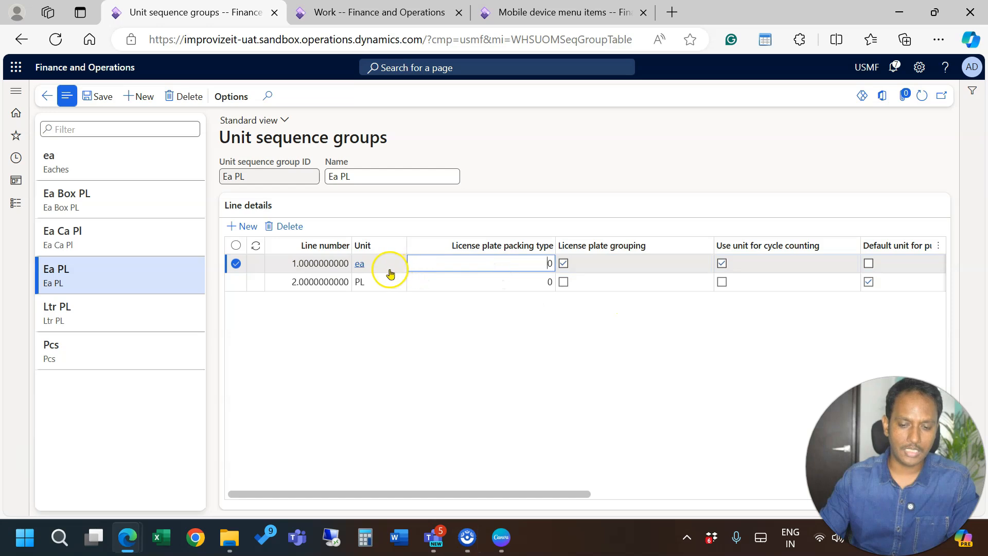
left_click(457, 286)
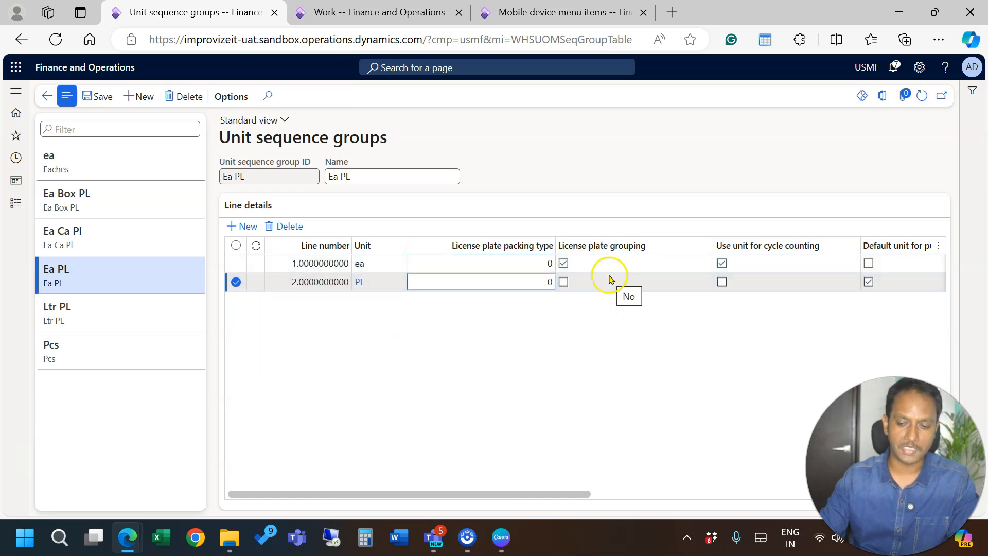
left_click(469, 265)
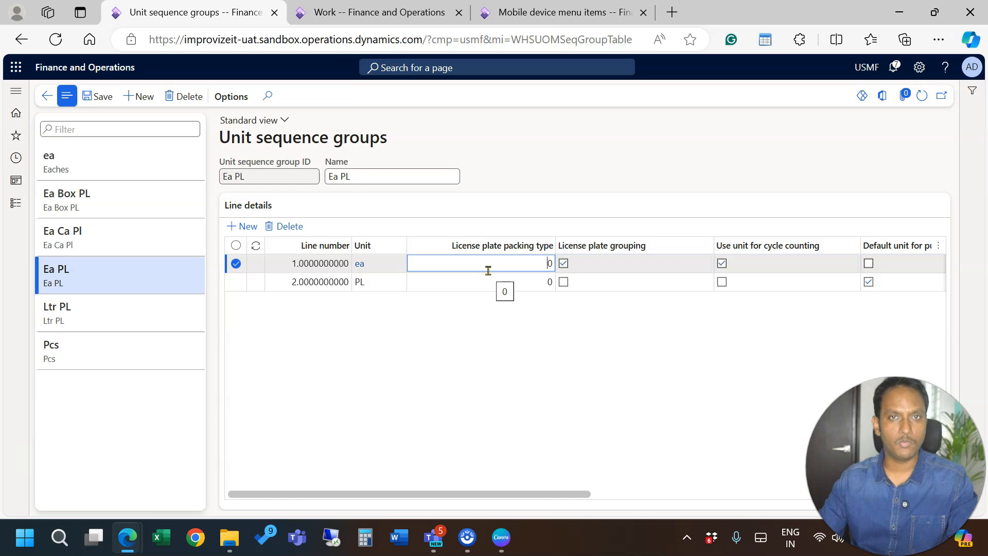
left_click(478, 283)
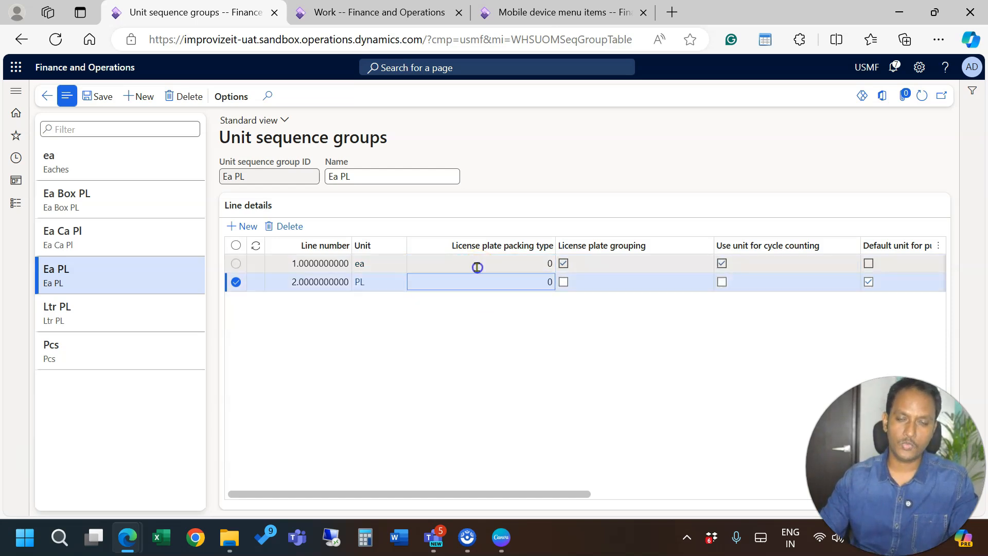
left_click(477, 266)
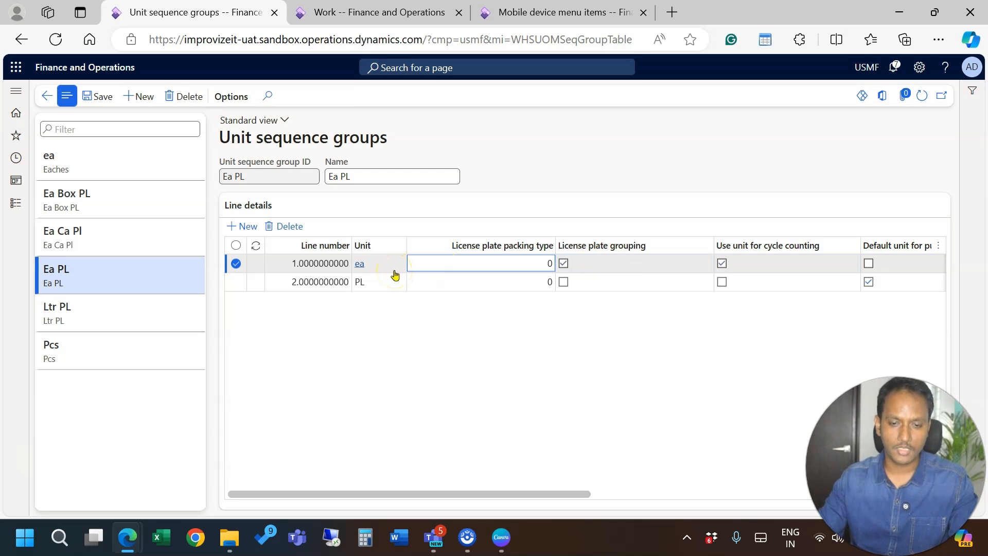
mouse_move(395, 274)
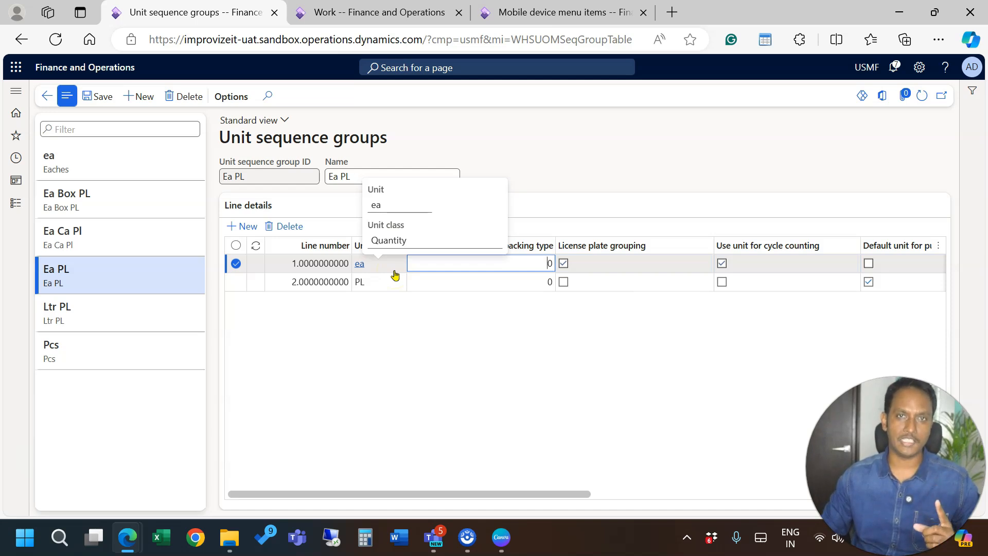
Step: Check the units and target license plates of work records USMF-000258 and USMF-000259 in the D0008 work list
left_click(316, 16)
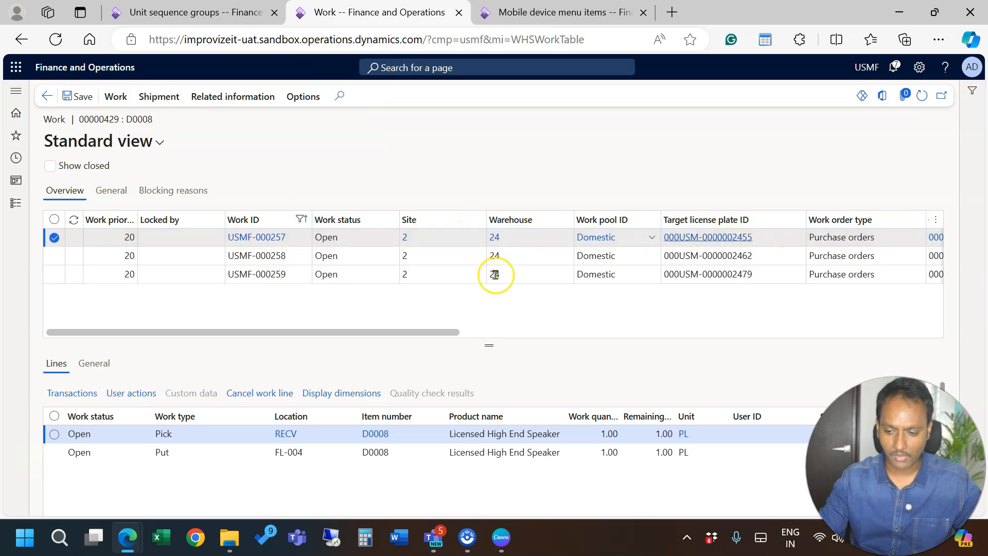
left_click(455, 256)
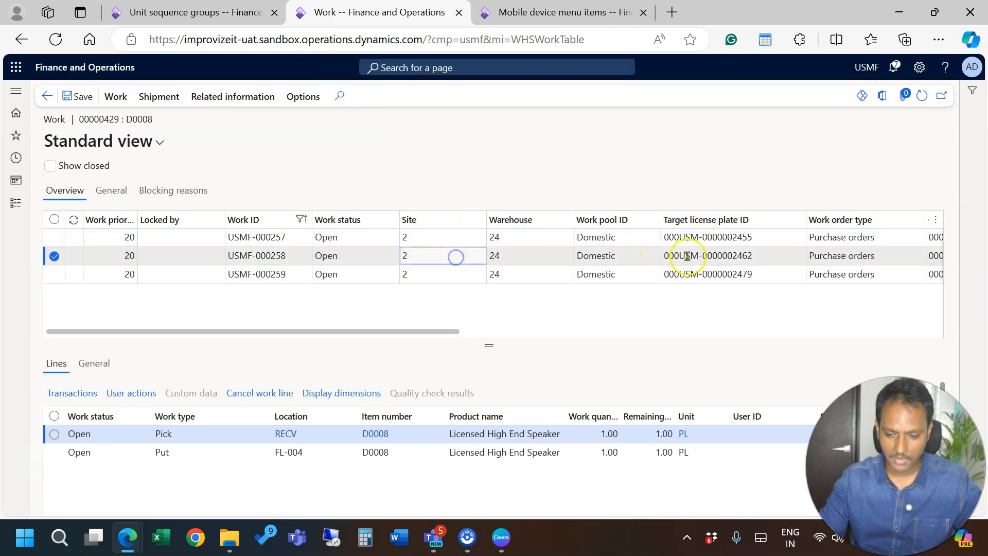
left_click(447, 274)
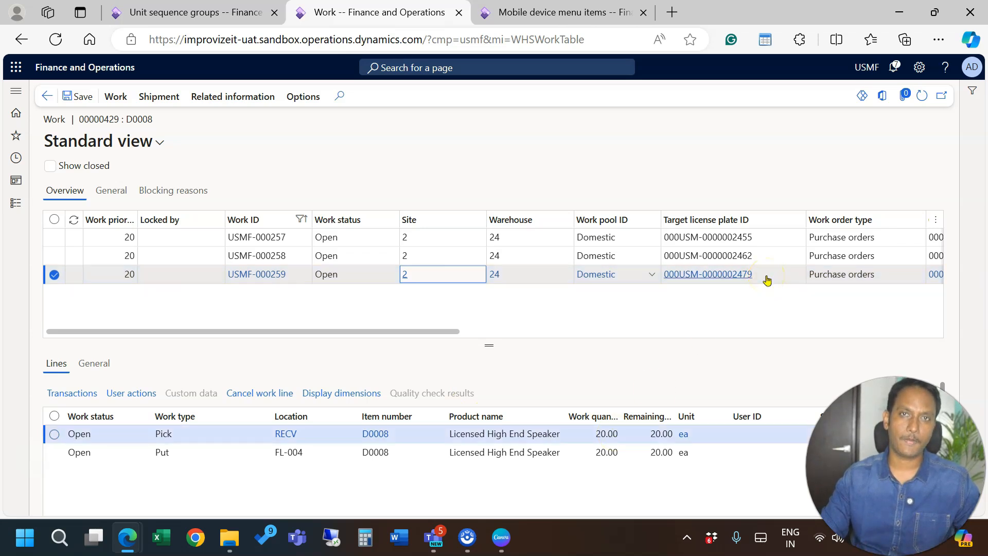
mouse_move(766, 279)
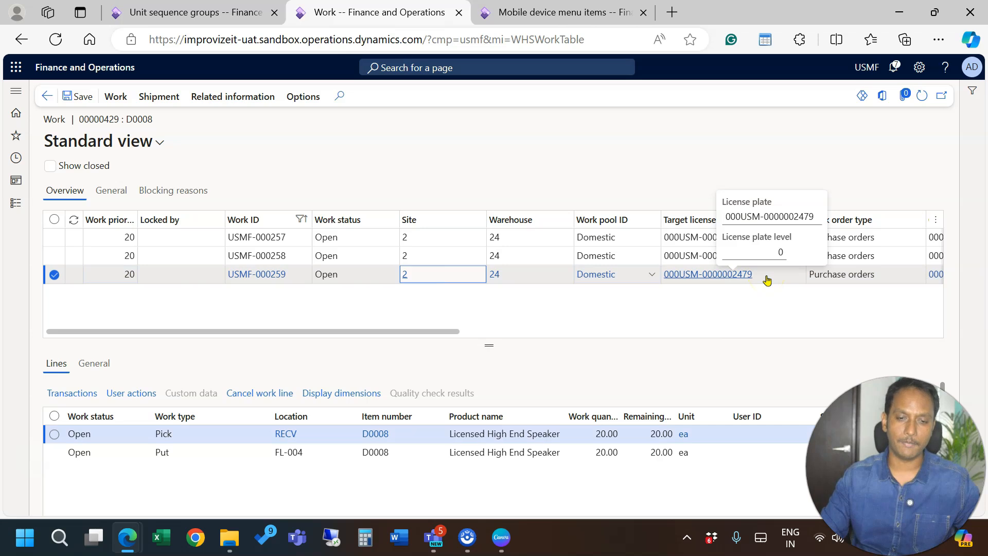
Step: Go back to the Ea PL unit sequence group and re-examine license plate grouping on its ea and PL lines
left_click(194, 14)
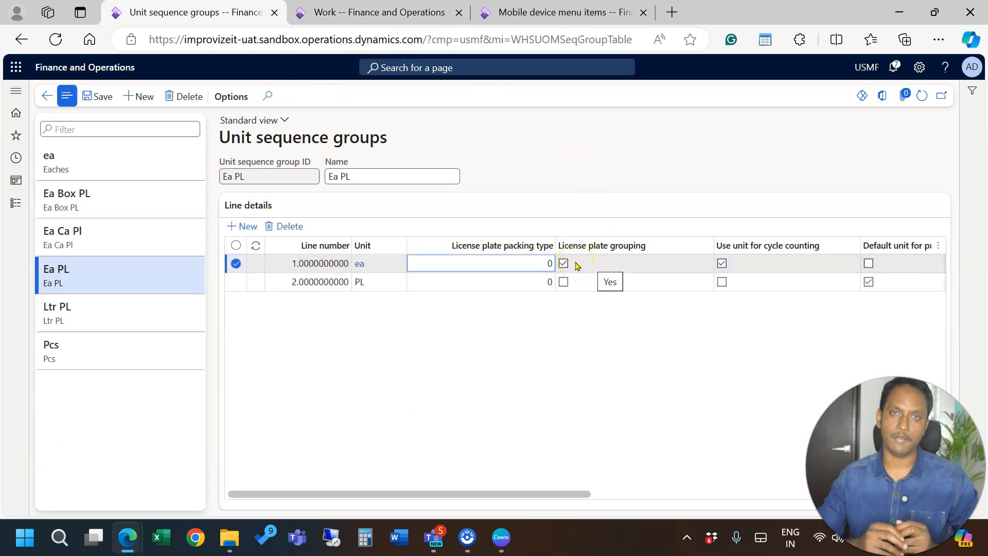
left_click(527, 282)
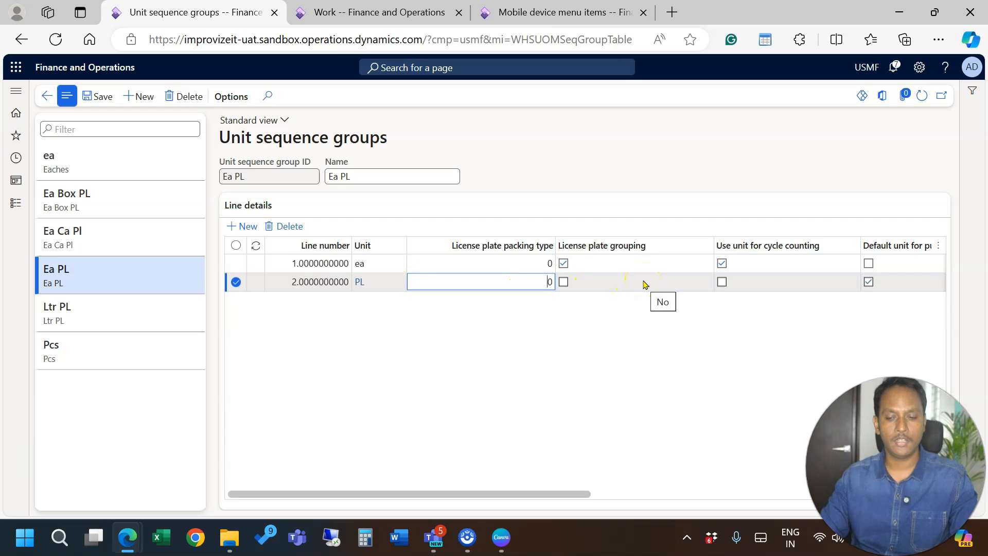
left_click(476, 289)
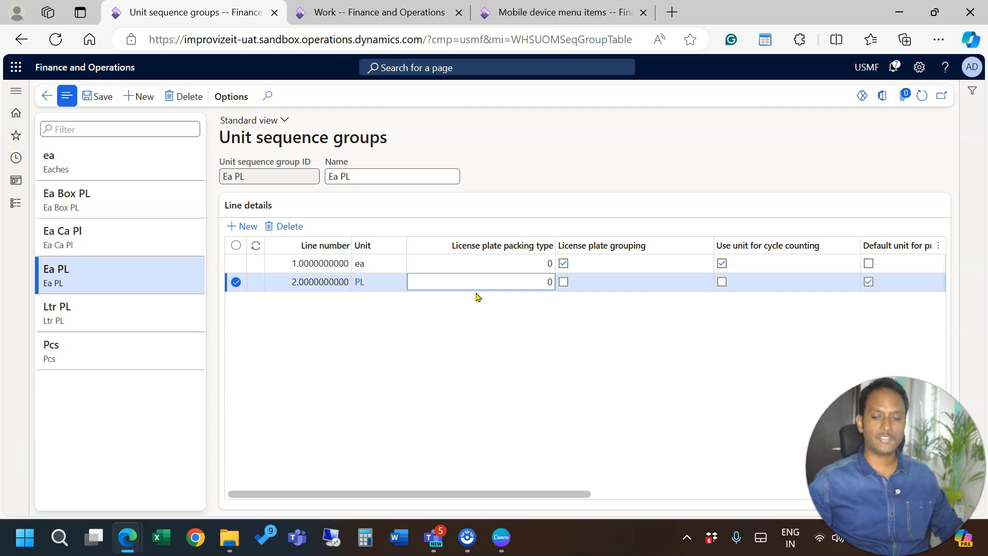
left_click(490, 262)
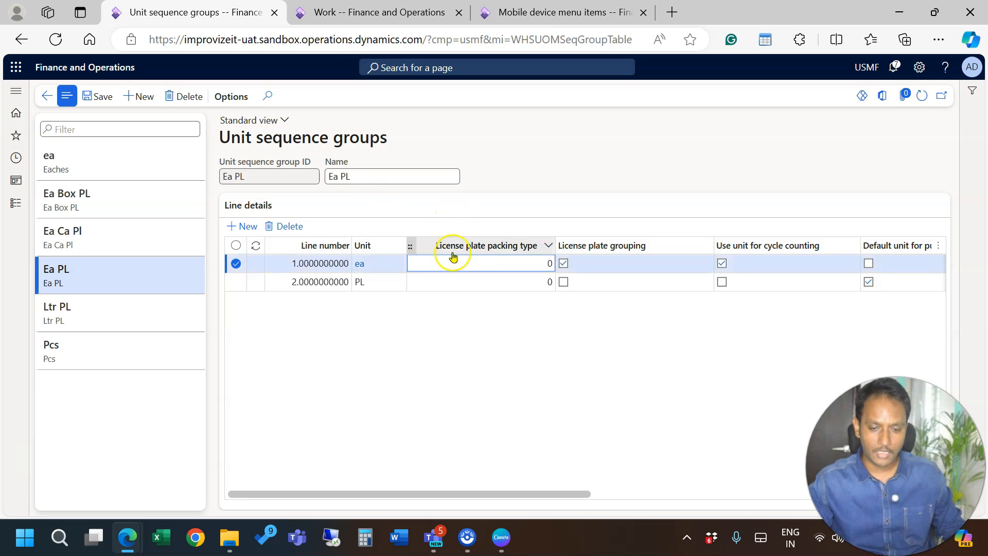
left_click(433, 283)
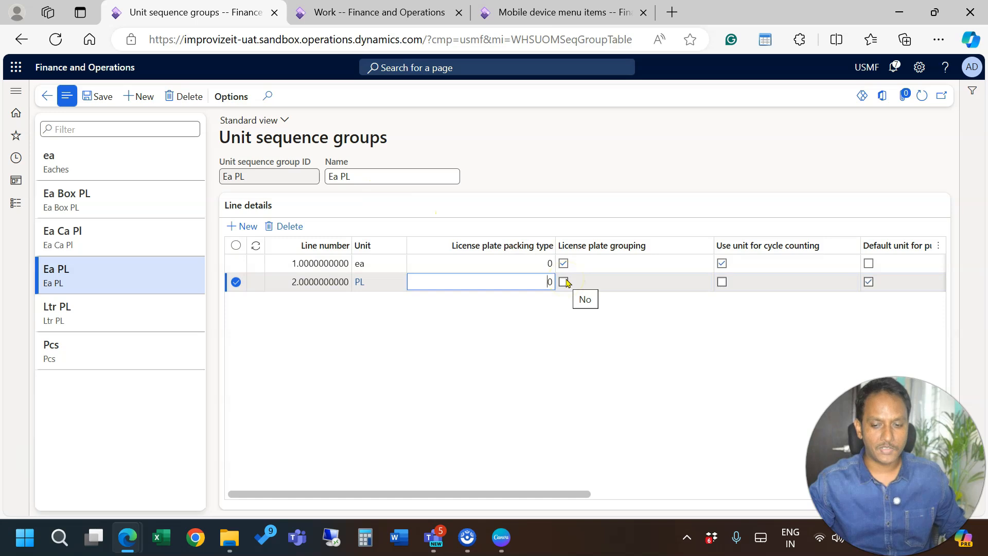
Step: Return to the D0008 work list and inspect the pick and put lines of work record USMF-000258
left_click(311, 12)
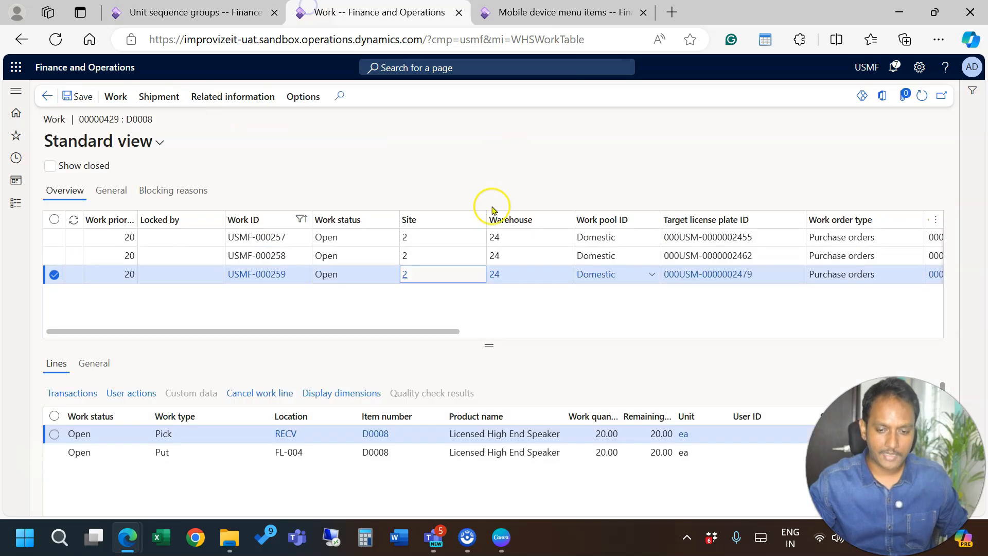
left_click(446, 237)
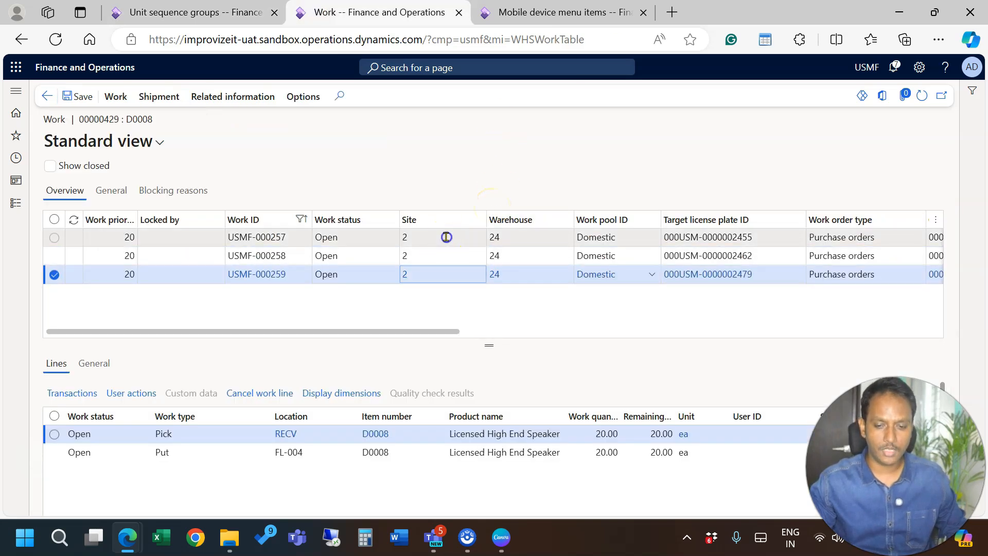
left_click(536, 255)
mouse_move(537, 258)
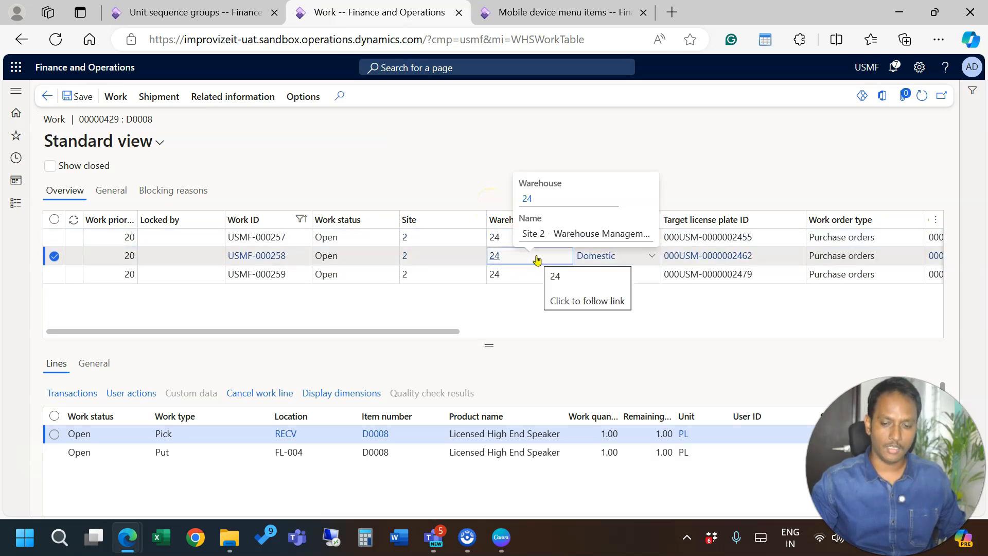
Step: Disable license plate grouping on the ea line of the Ea PL unit sequence group and save the change
left_click(194, 13)
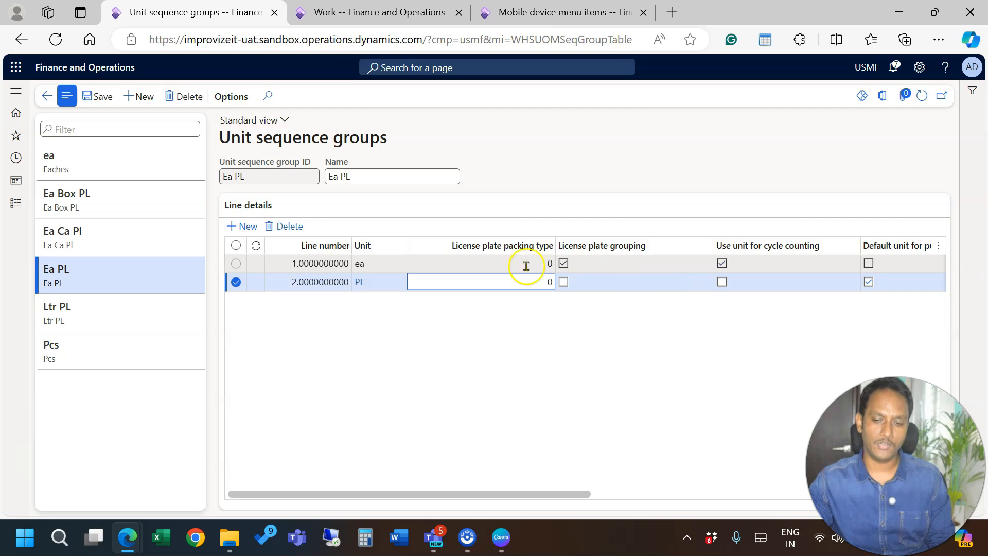
left_click(503, 264)
left_click(565, 268)
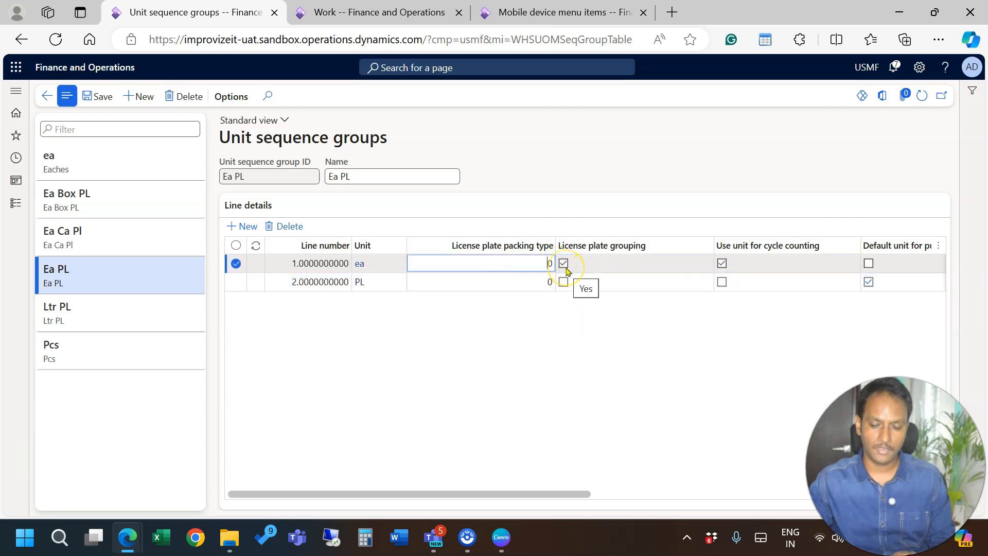
left_click(564, 264)
left_click(101, 98)
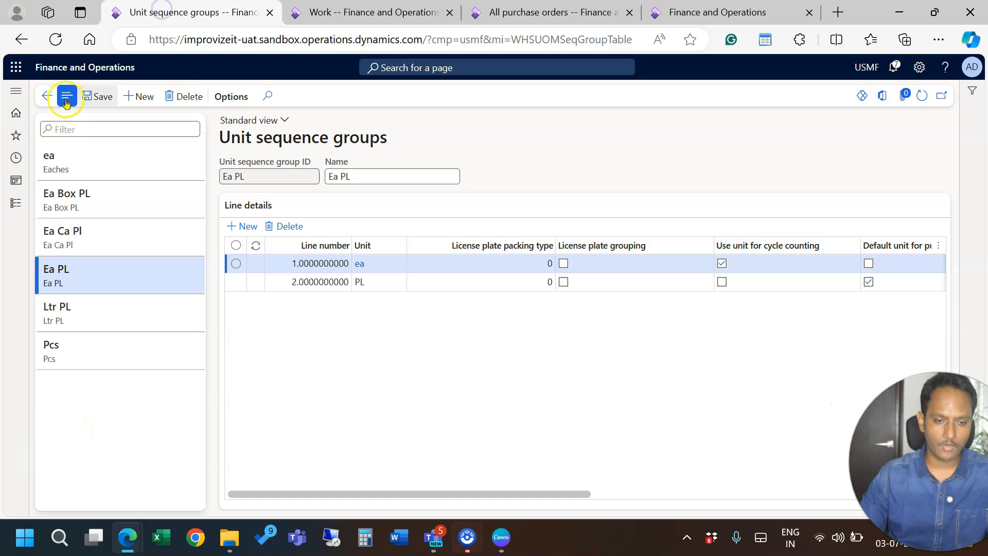
left_click(95, 101)
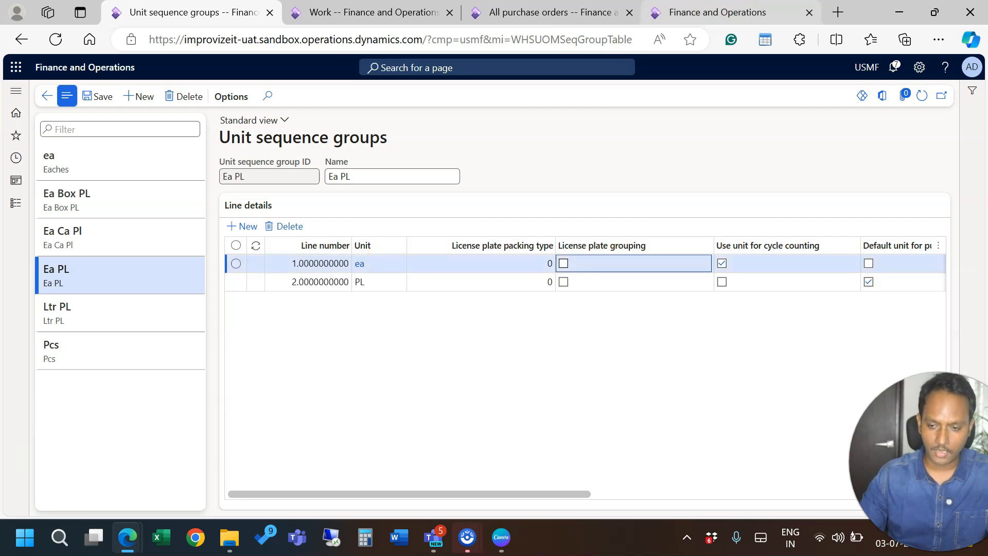
Step: Confirm the Acme Office Supplies purchase order and copy its purchase order number
left_click(553, 11)
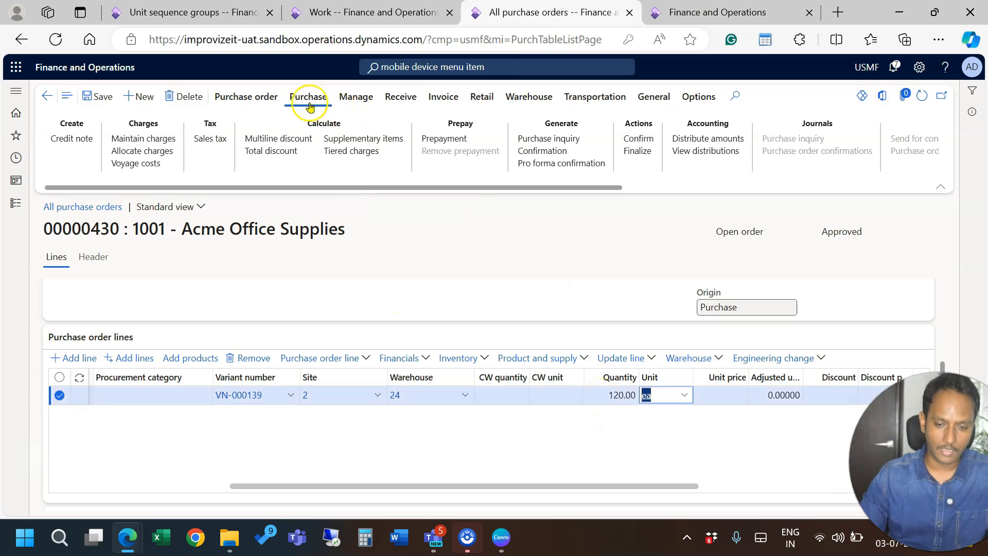
left_click(642, 139)
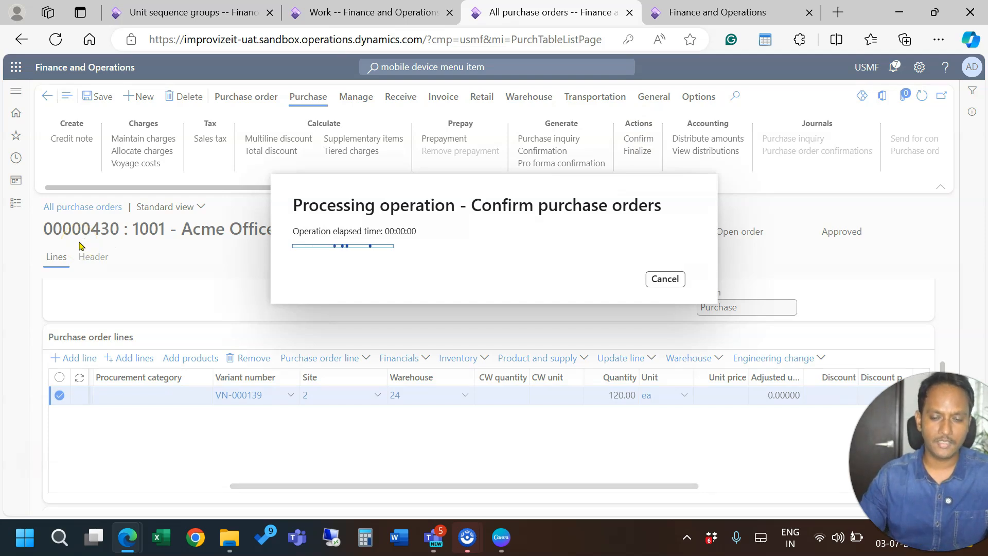
double_click(78, 241)
key("ctrl+c")
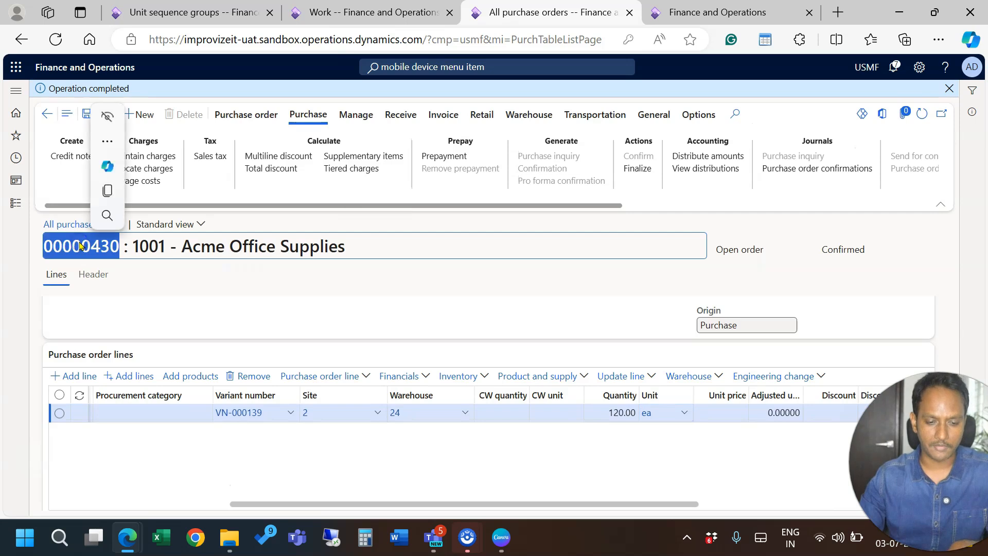
Step: Submit the copied purchase order number in the mobile device purchase order item receiving form
left_click(718, 12)
left_click(751, 195)
key("ctrl+v")
left_click(742, 315)
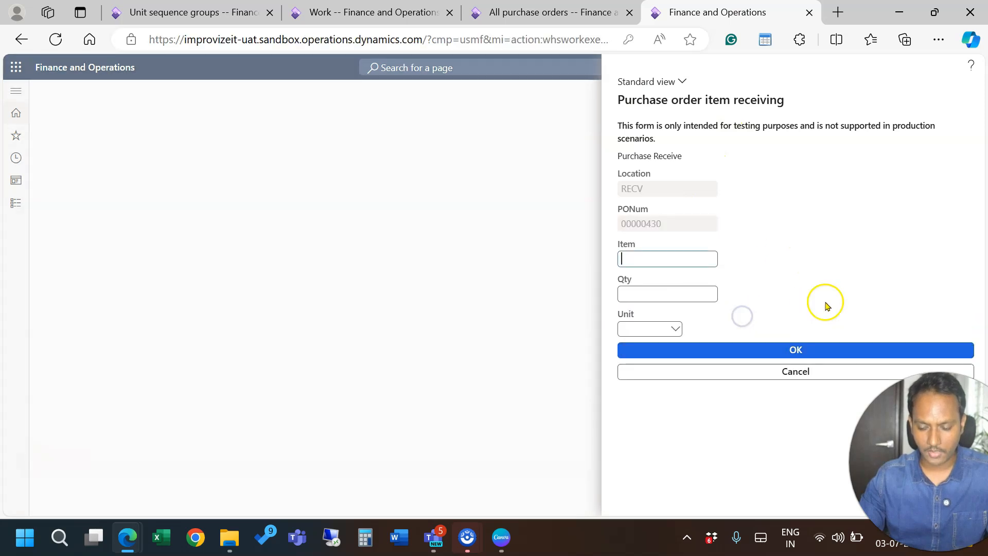
Step: Enter item D0008 in the purchase order item receiving form and submit it
left_click(666, 256)
type("120")
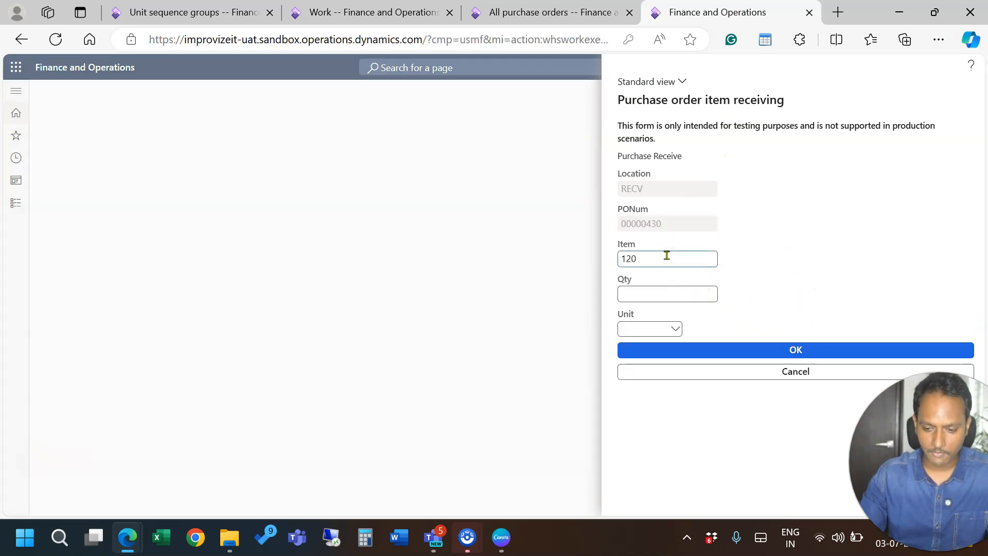
key("BackSpace")
key("BackSpace")
key("BackSpace")
type("d0008")
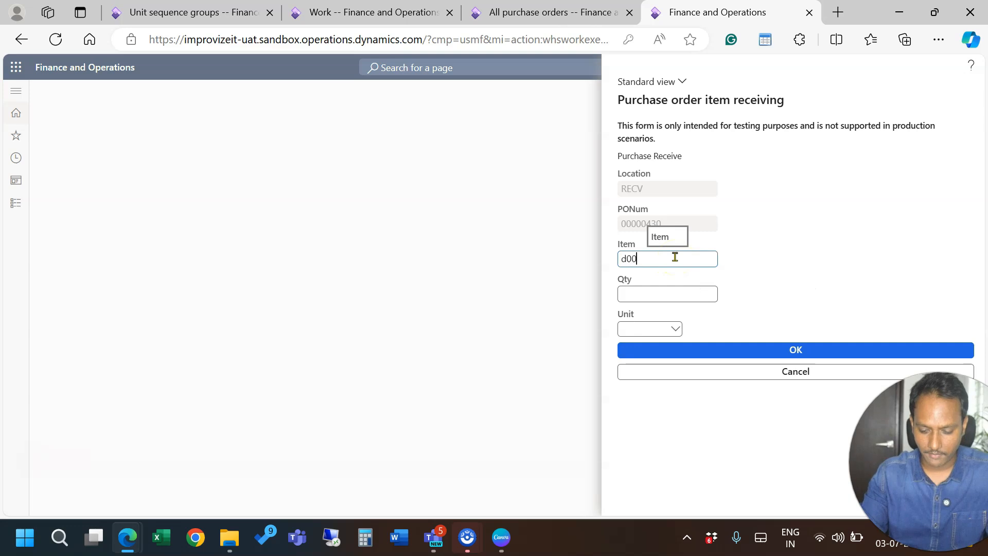
left_click(711, 355)
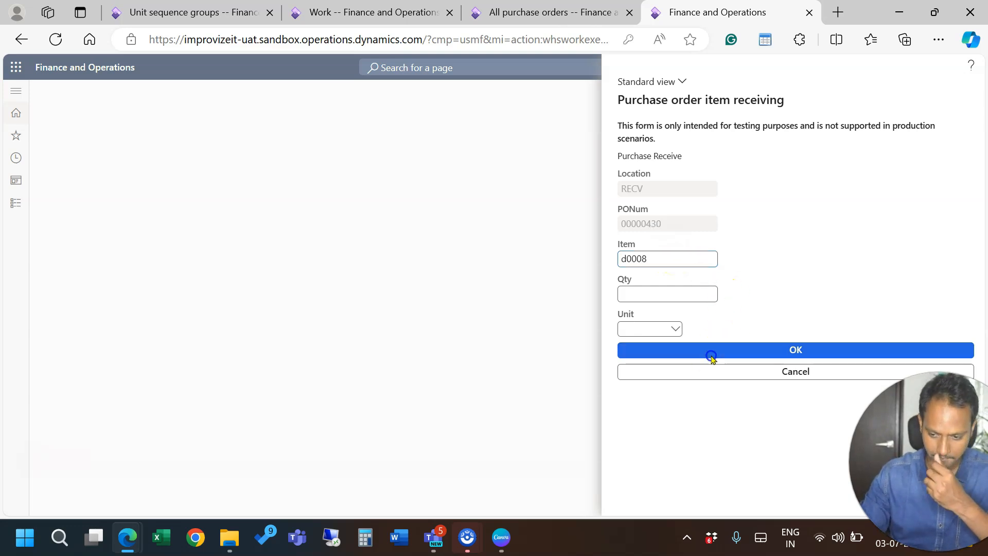
Step: Receive D0008 with a quantity of 120 and the unit set to ea
left_click(640, 344)
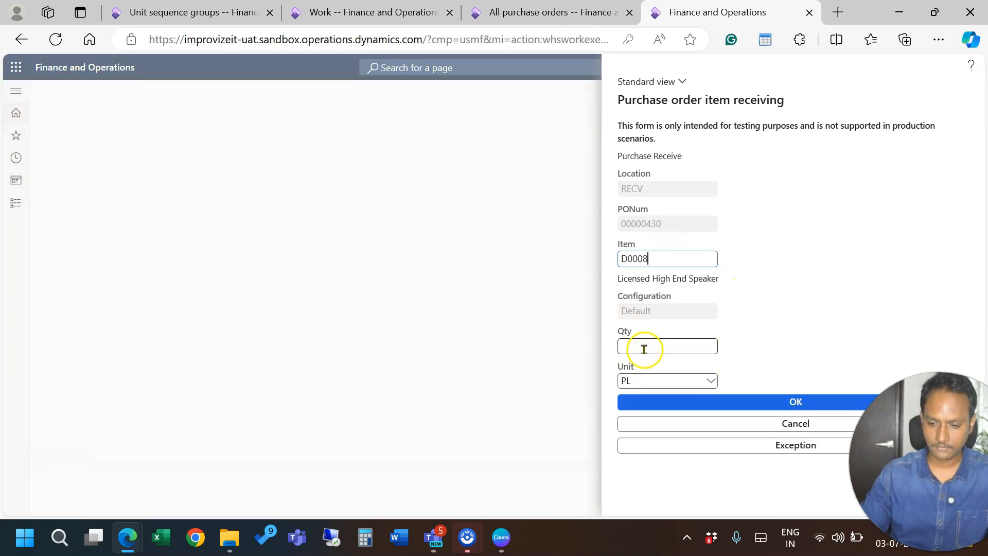
type("120")
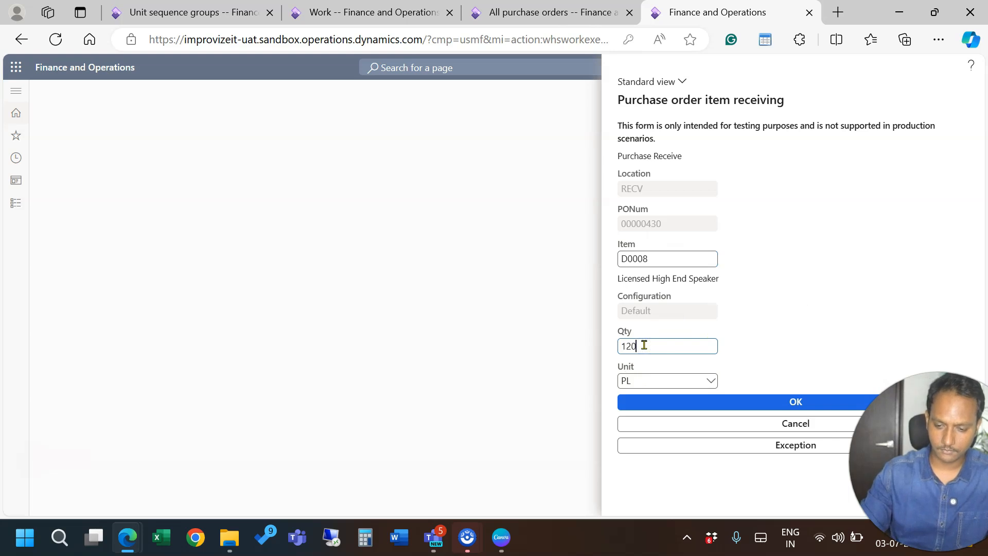
left_click(740, 400)
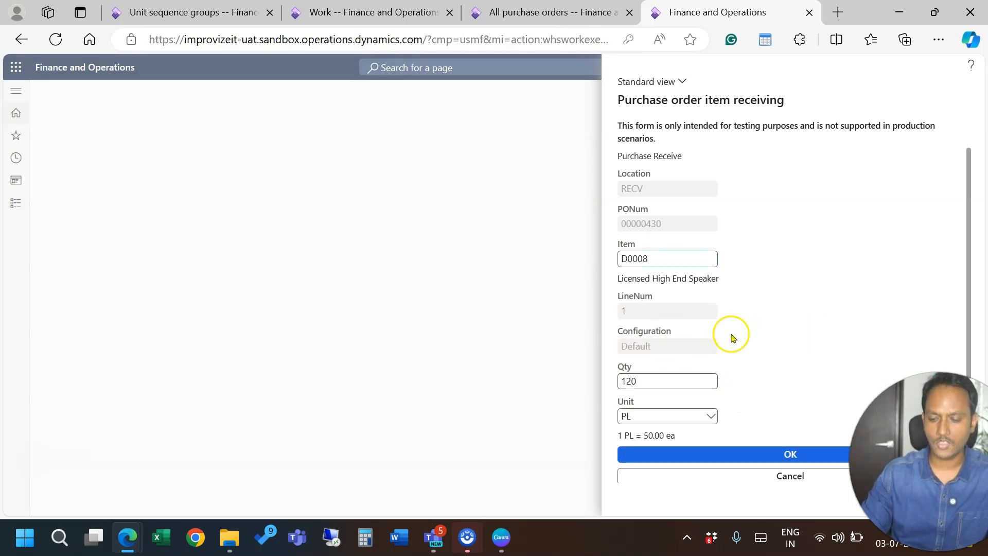
left_click(675, 406)
left_click(667, 415)
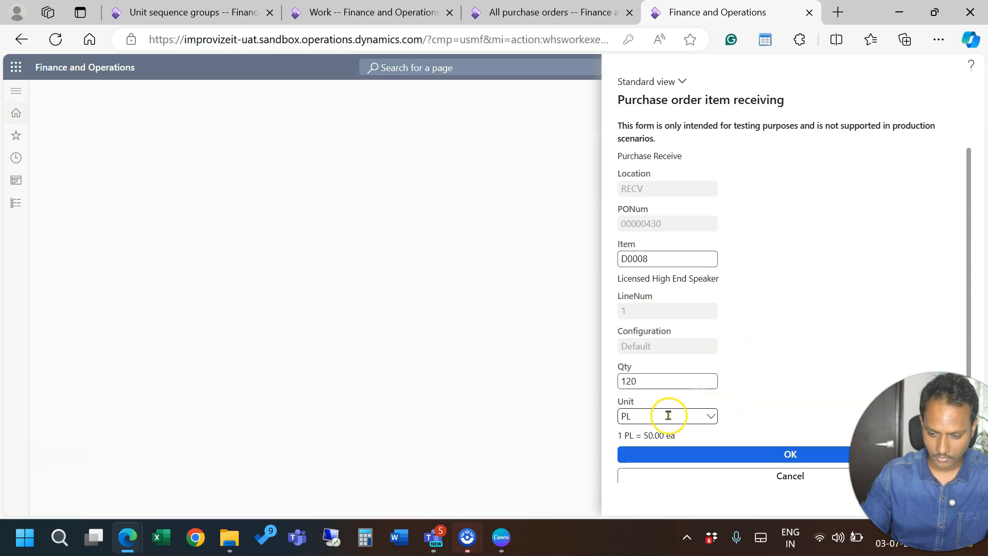
type("ea")
key("Tab")
left_click(765, 452)
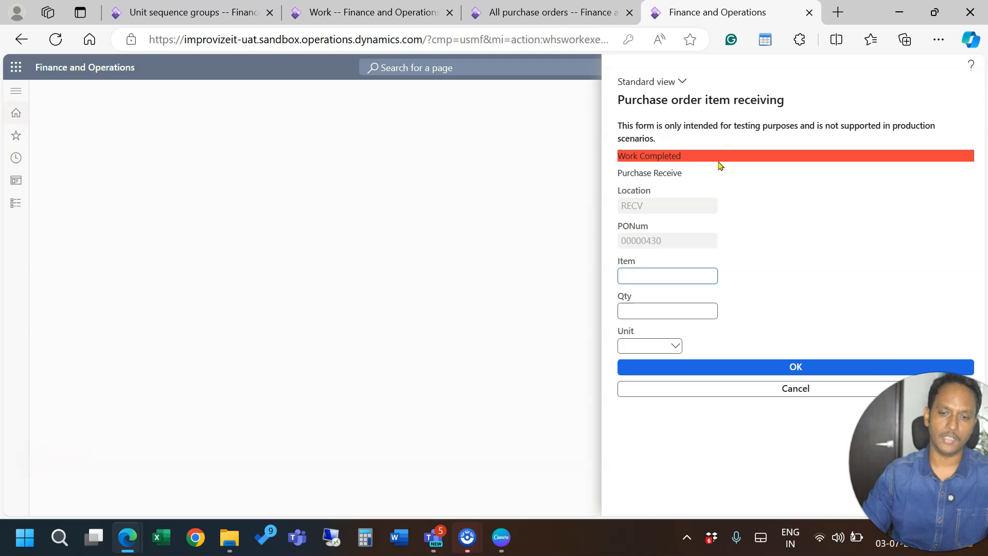
Step: Return to the confirmed purchase order and open the warehouse work details of its 120 ea line
left_click(553, 12)
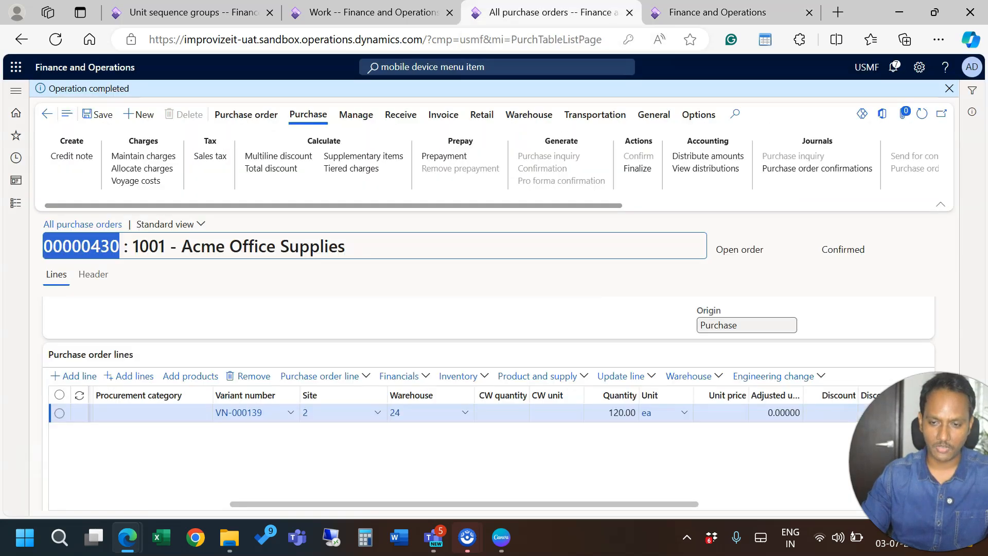
left_click(717, 13)
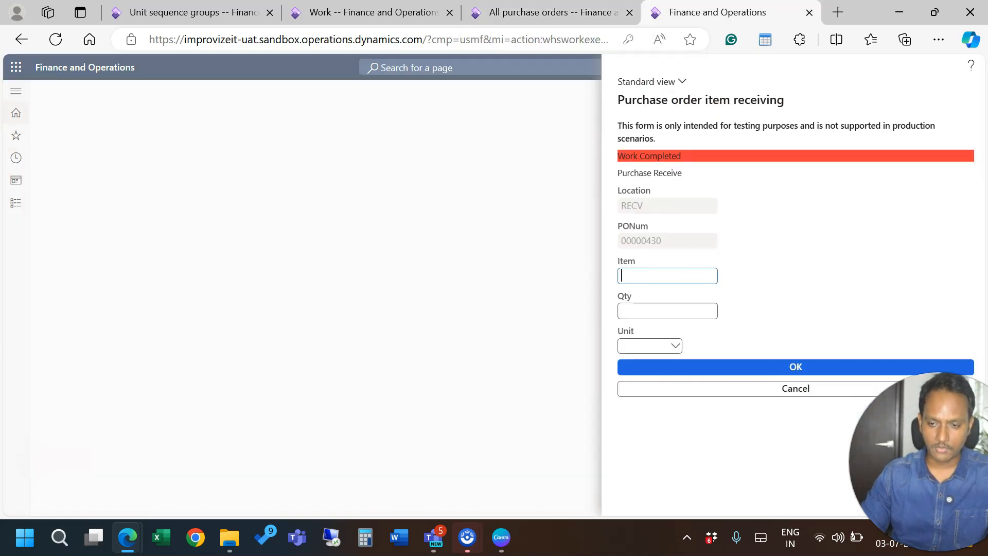
left_click(551, 7)
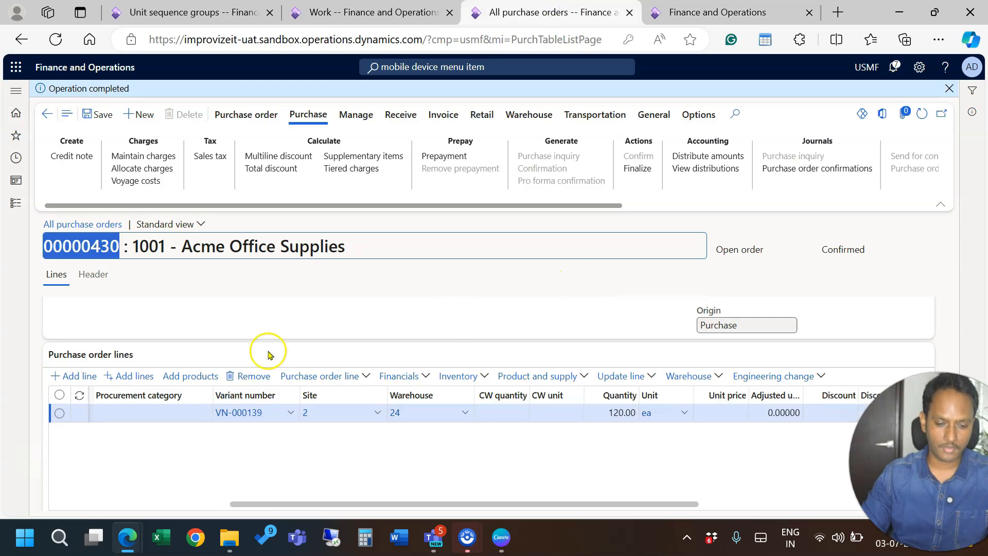
left_click(712, 379)
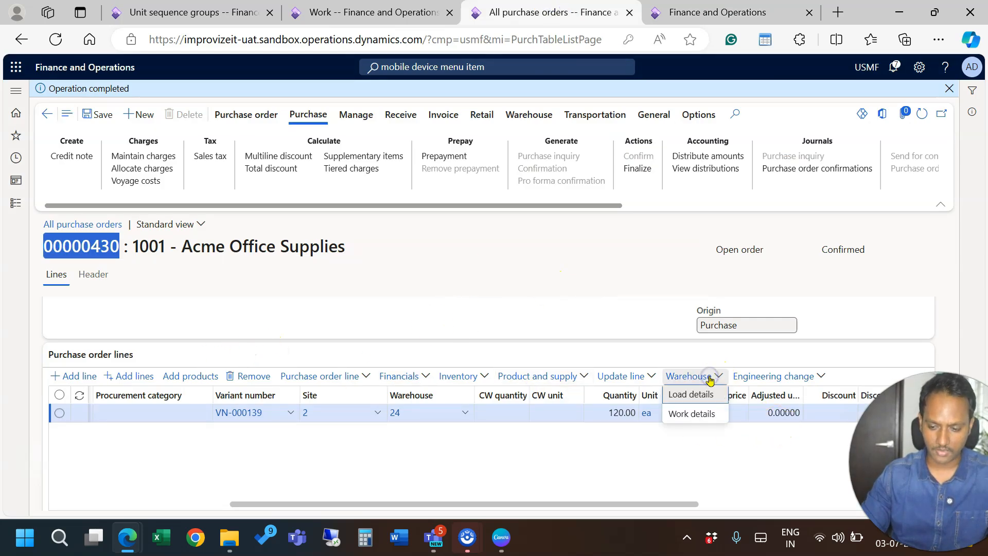
left_click(693, 414)
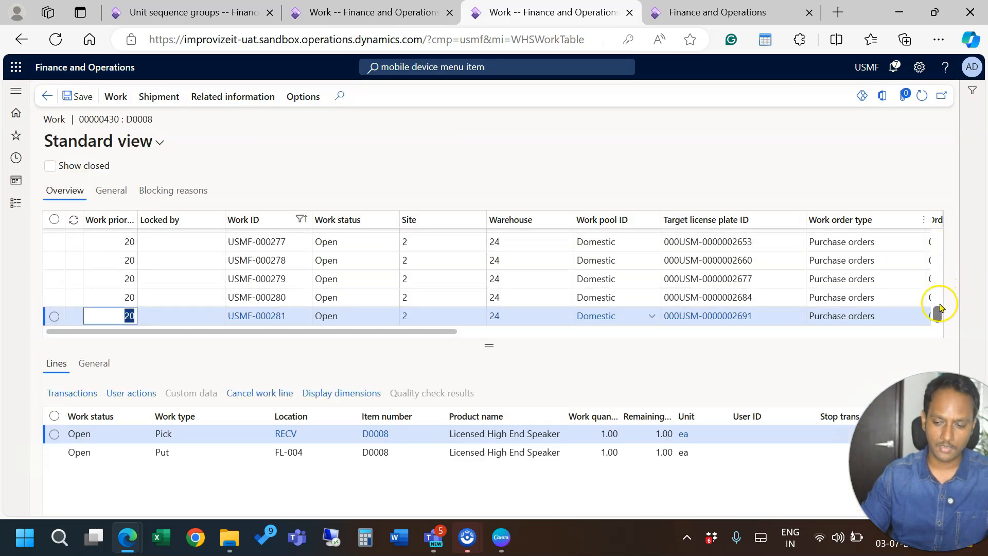
Step: Go through the new D0008 work list and compare the line quantities and units of USMF-000260, USMF-000261 and USMF-000262
scroll(937, 309, "up", 1)
scroll(393, 260, "up", 3)
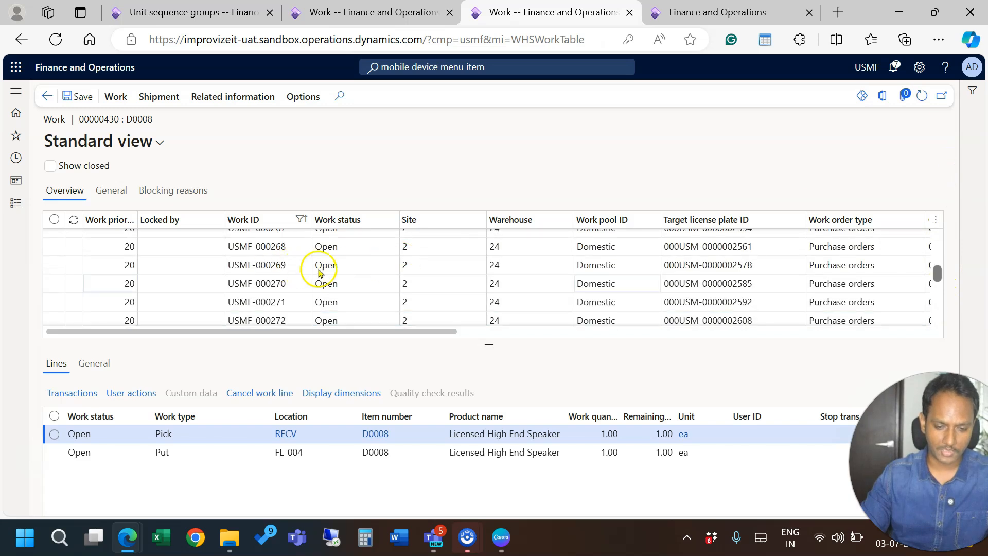
scroll(331, 269, "up", 3)
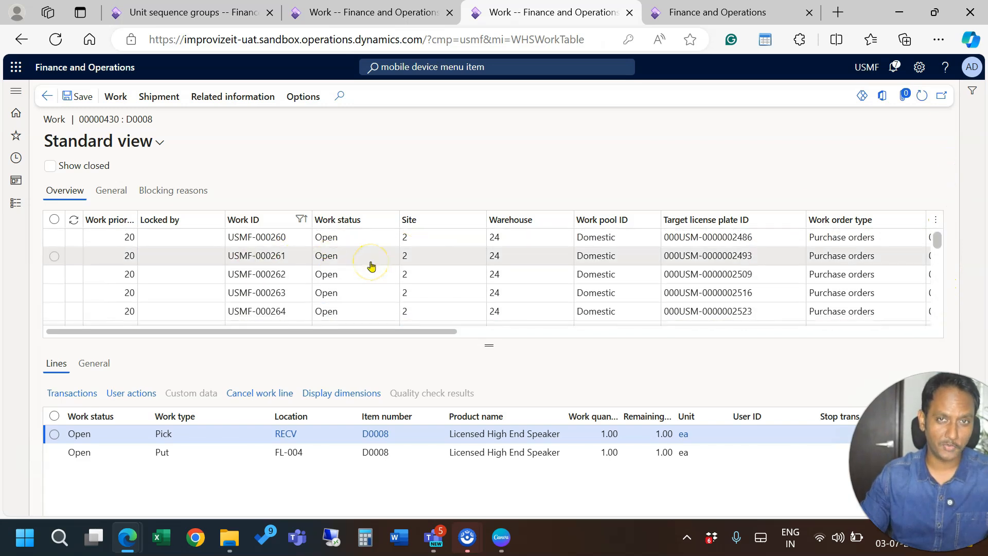
left_click(765, 238)
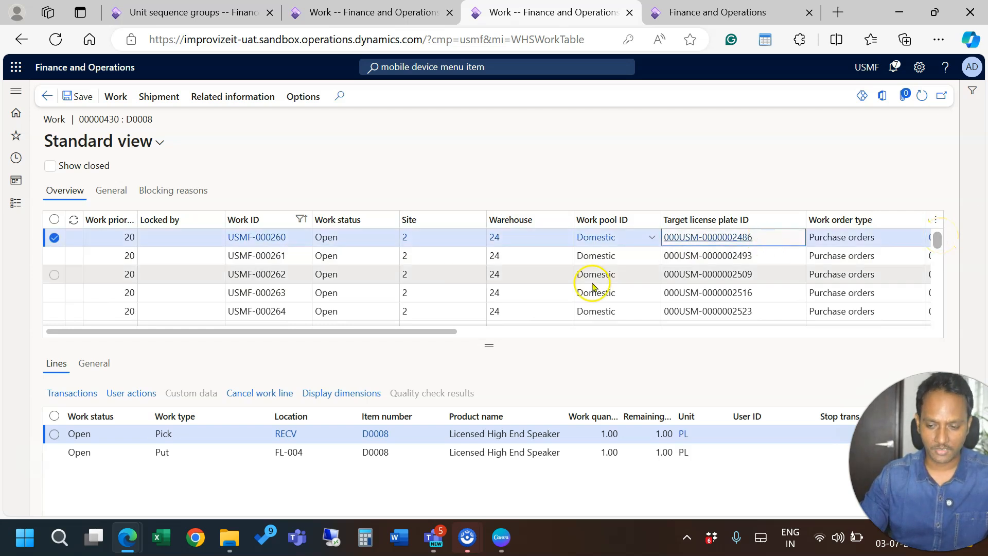
left_click(594, 252)
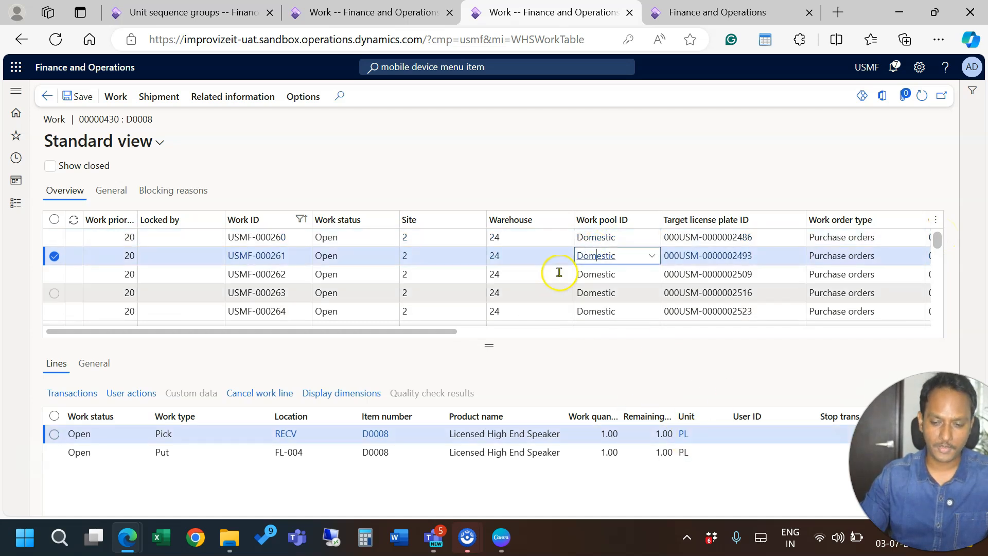
left_click(585, 275)
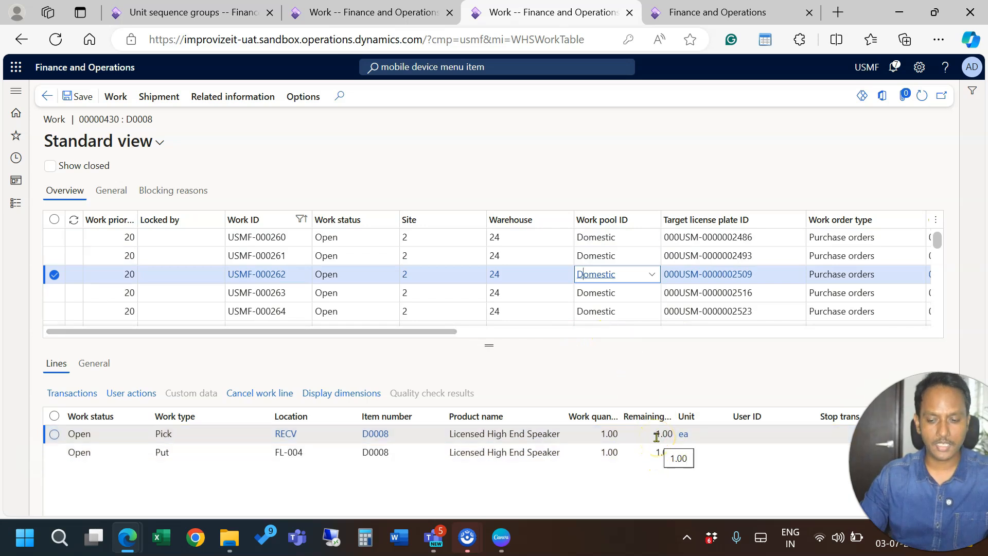
Step: Check the target license plates and order details of the USMF-000263 and USMF-000264 work records
left_click_drag(436, 332, 520, 330)
left_click(496, 289)
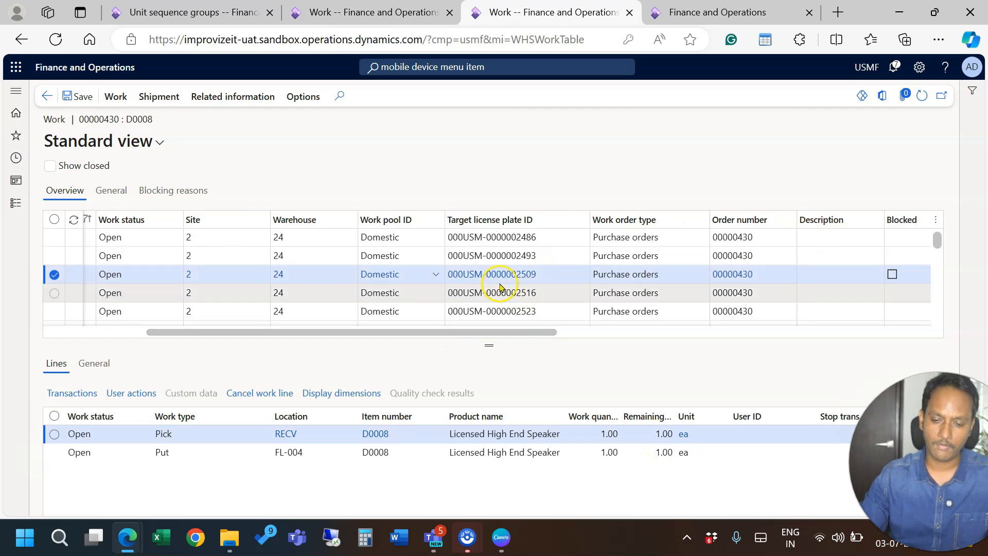
left_click(517, 311)
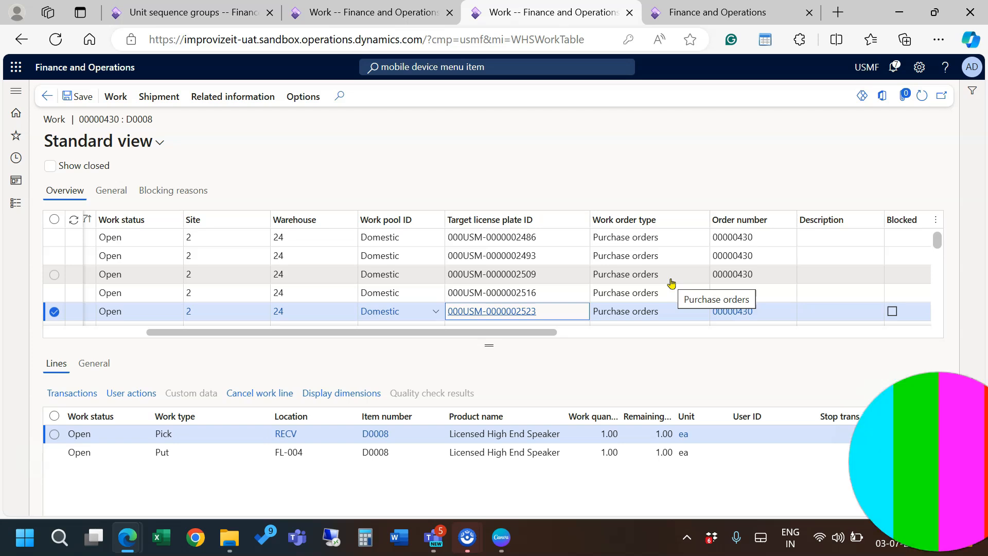
left_click(350, 342)
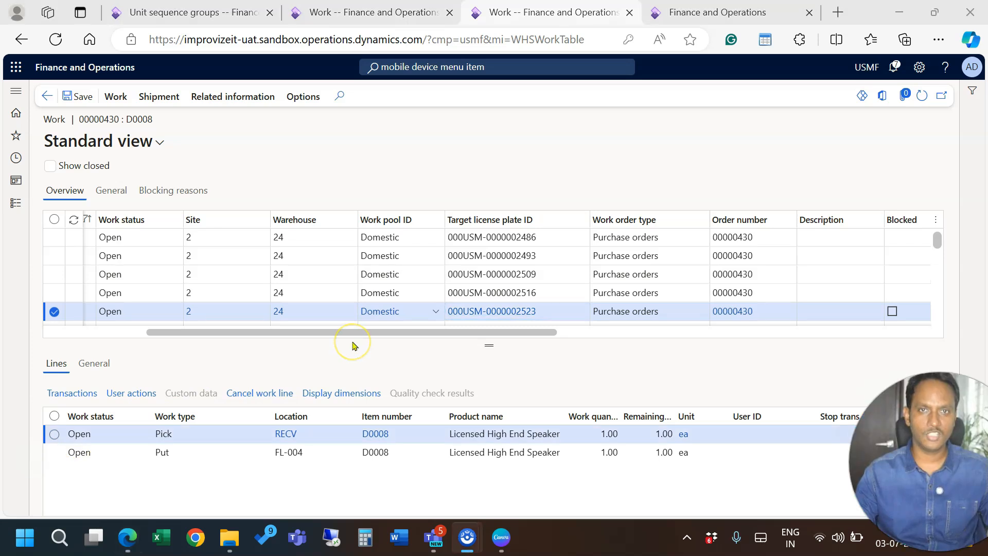